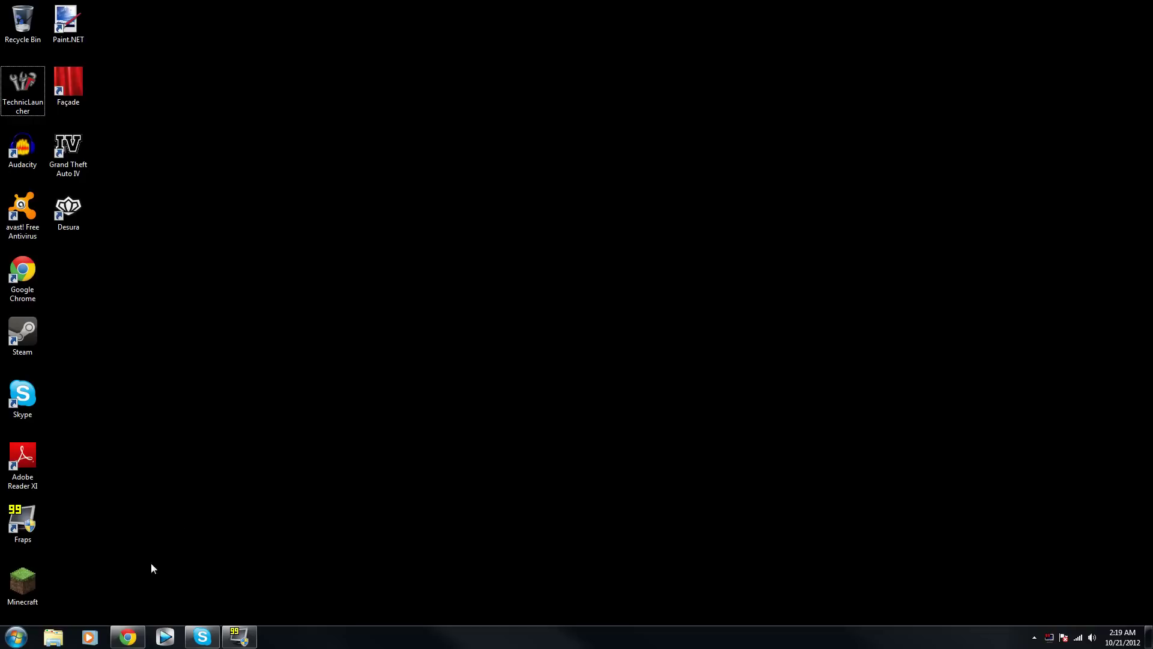
Switch to Chrome and open the LCPD First Response 0.95 RC2-R2 download from the Downloads section of lcpdfr.com
left_click(128, 637)
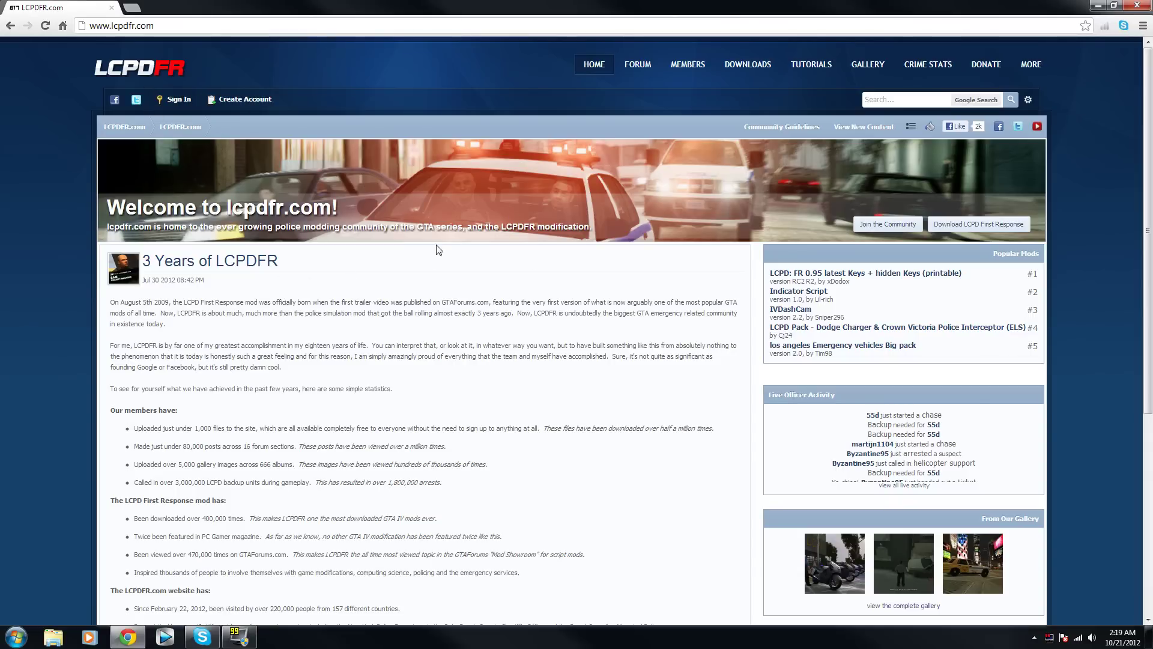
mouse_move(754, 71)
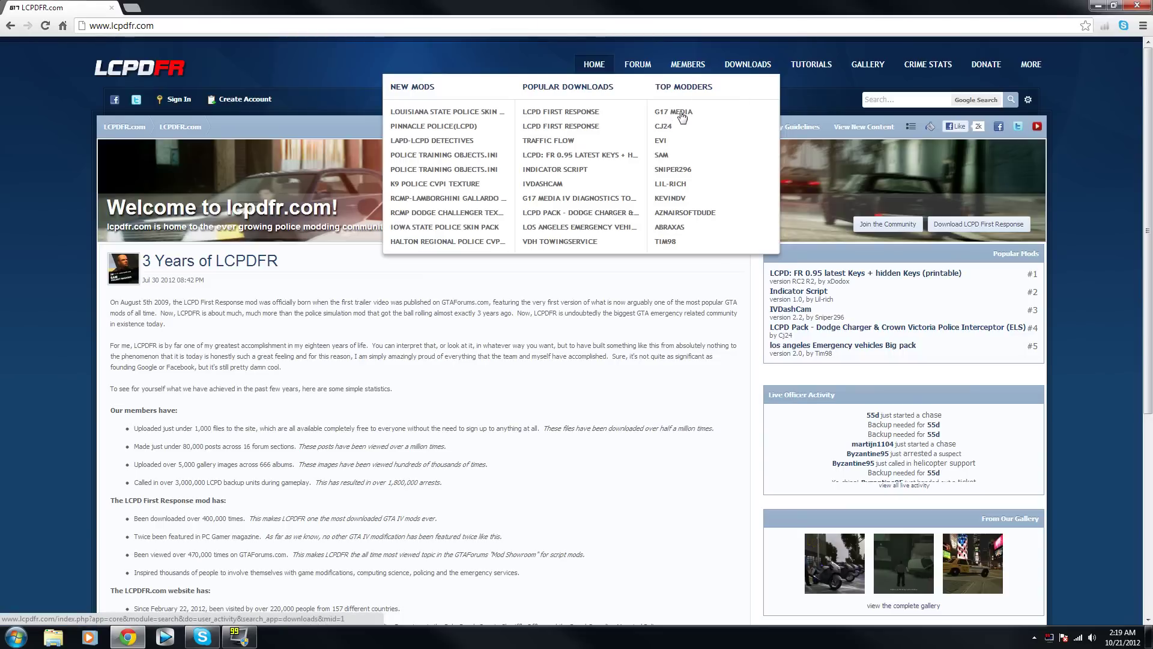
left_click(746, 67)
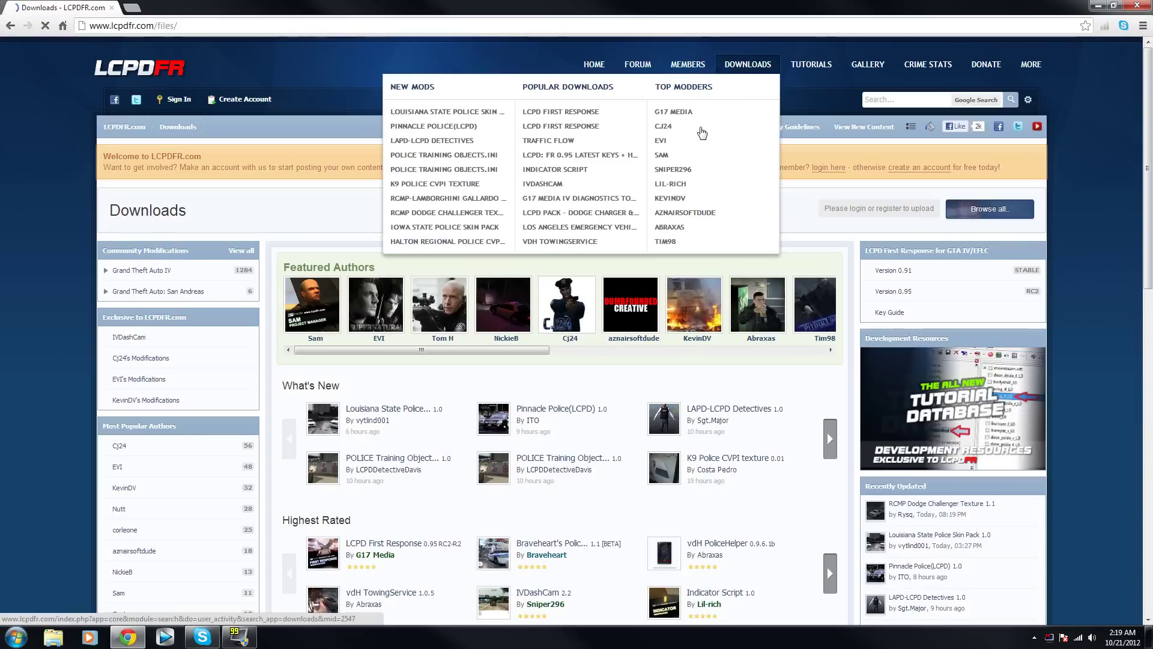
scroll(620, 326, "down", 3)
scroll(393, 313, "down", 1)
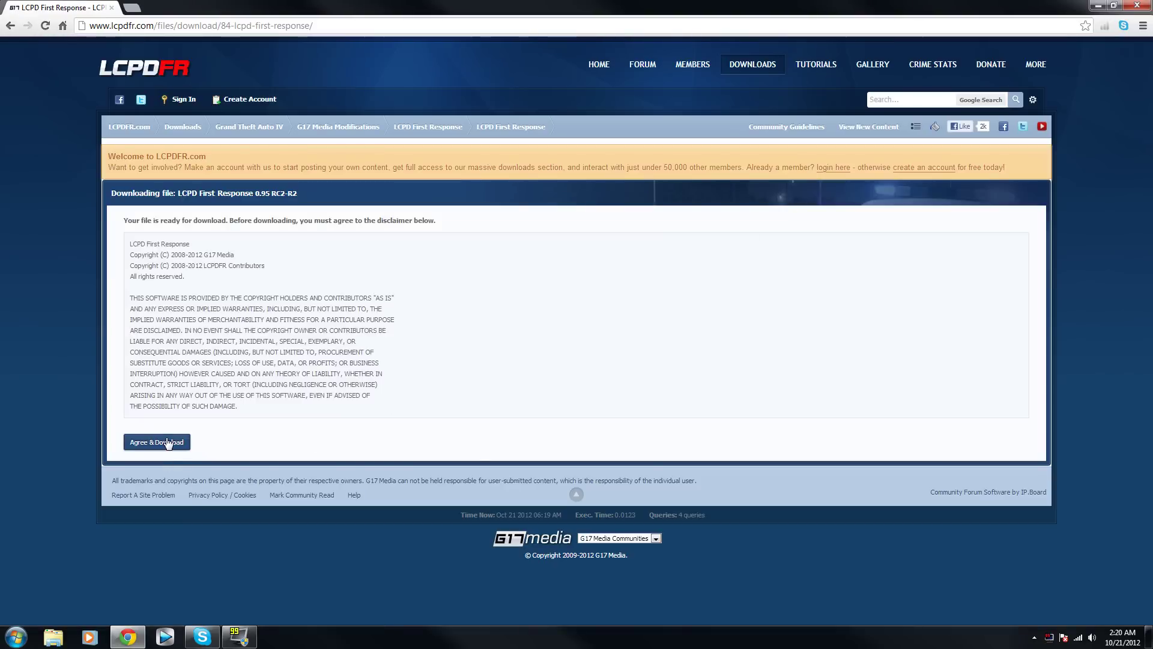
Agree to the disclaimer and download 095RC2R2.exe, entering the verification phrase in the security check's answer field
left_click(169, 443)
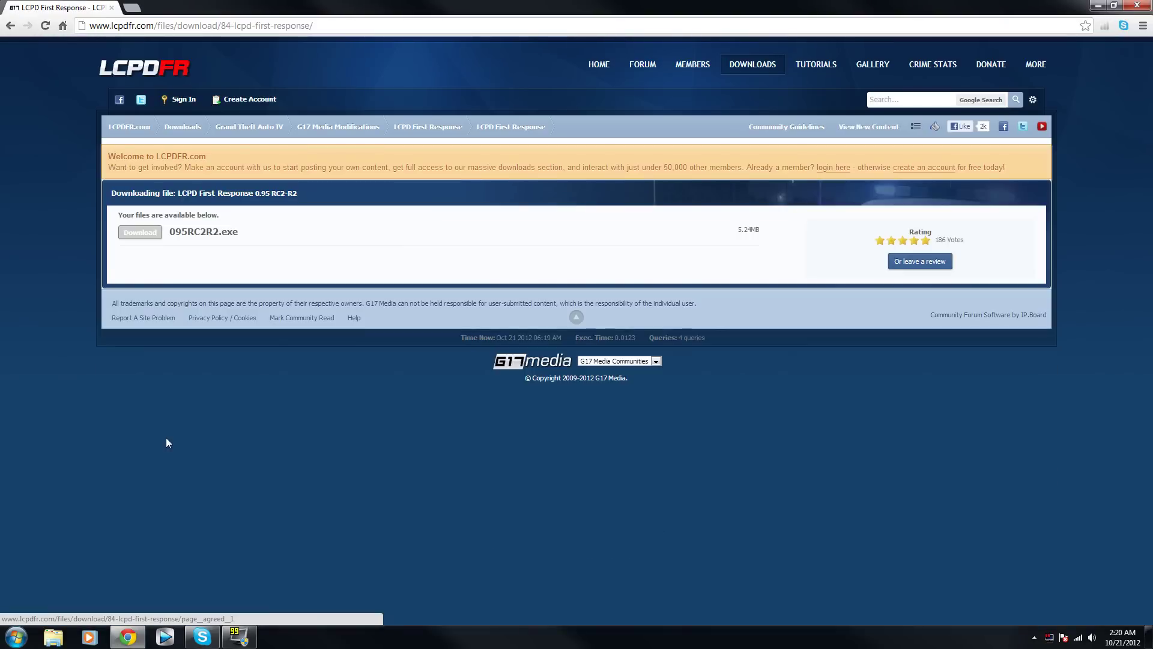
left_click(153, 234)
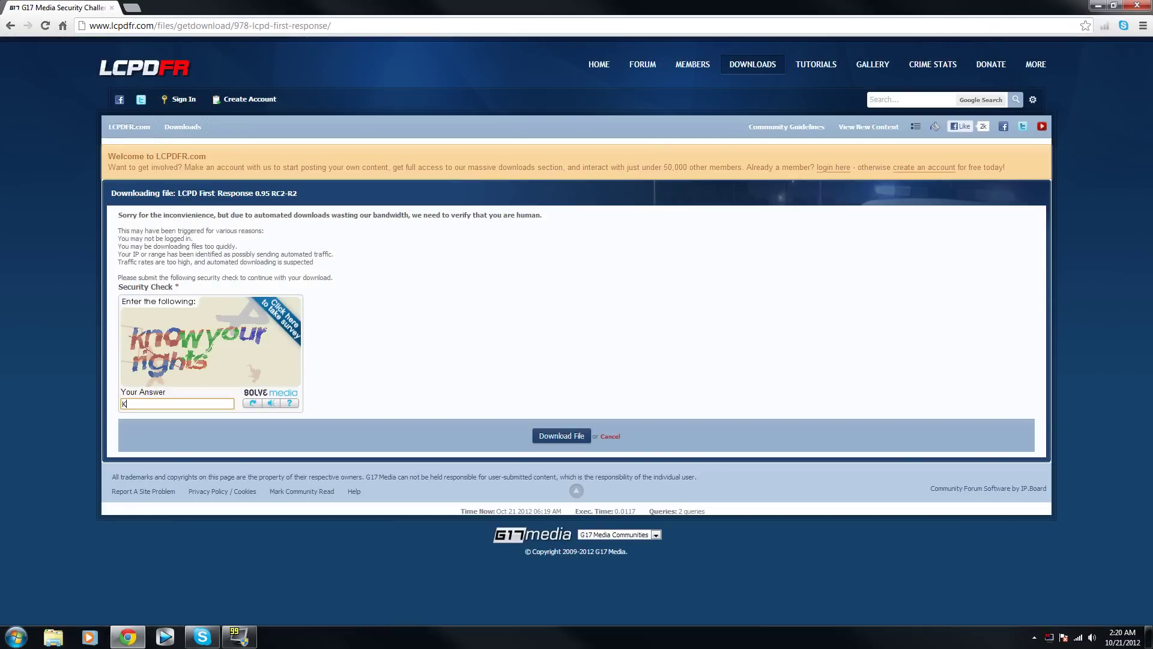
type("Know ")
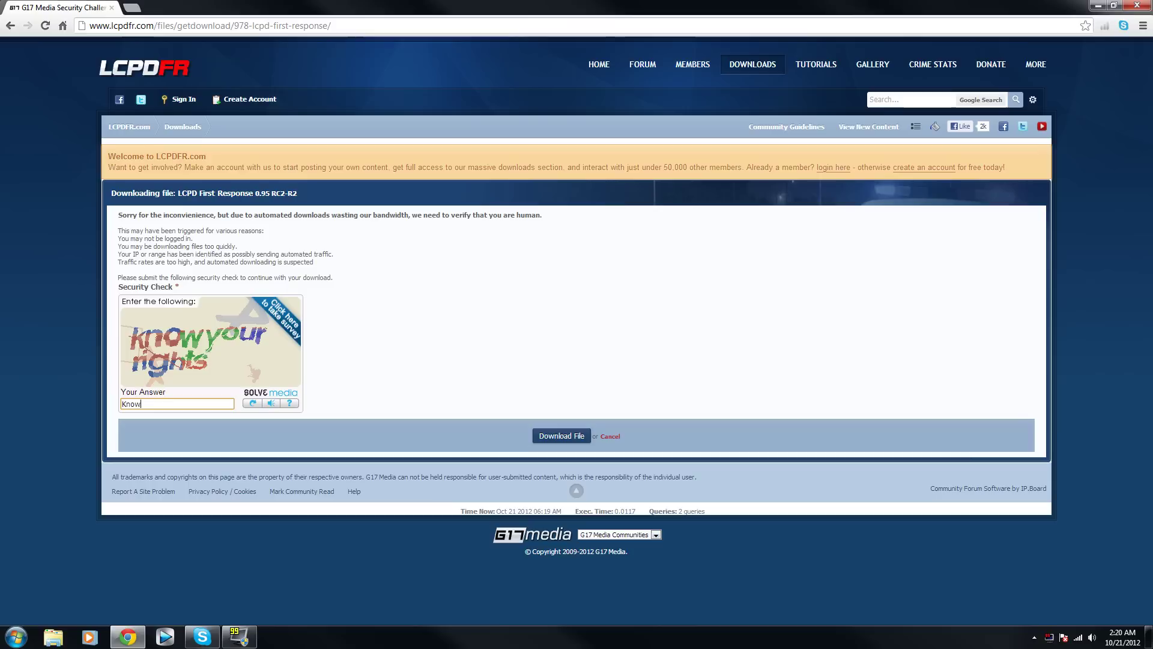
type("Your r")
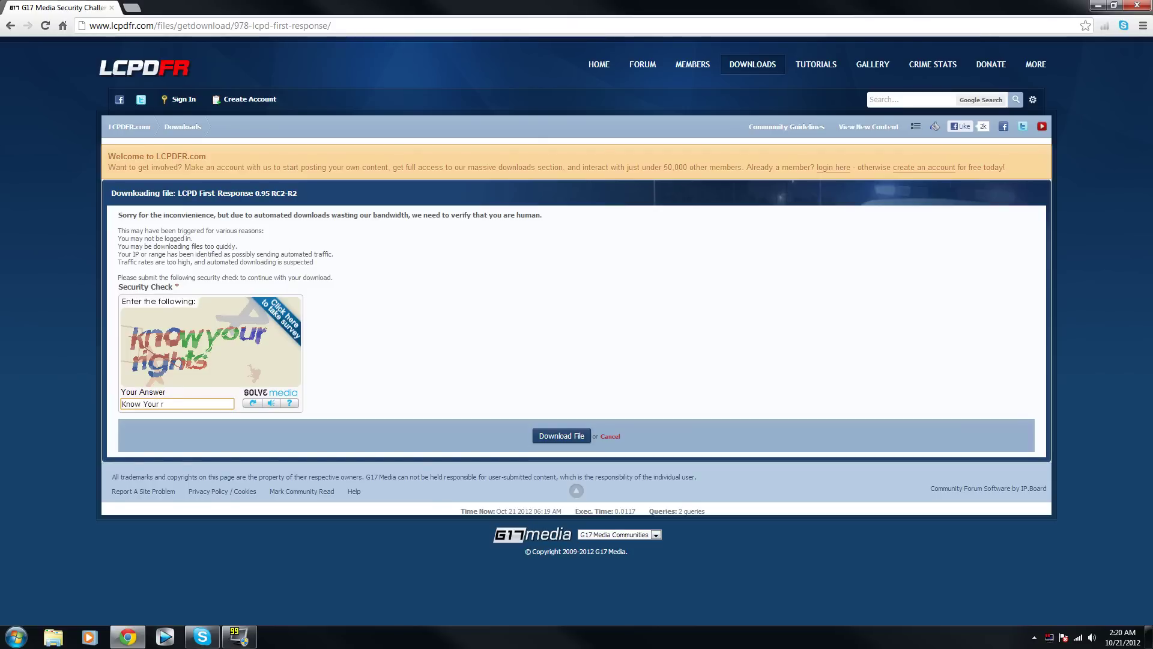
type("ight")
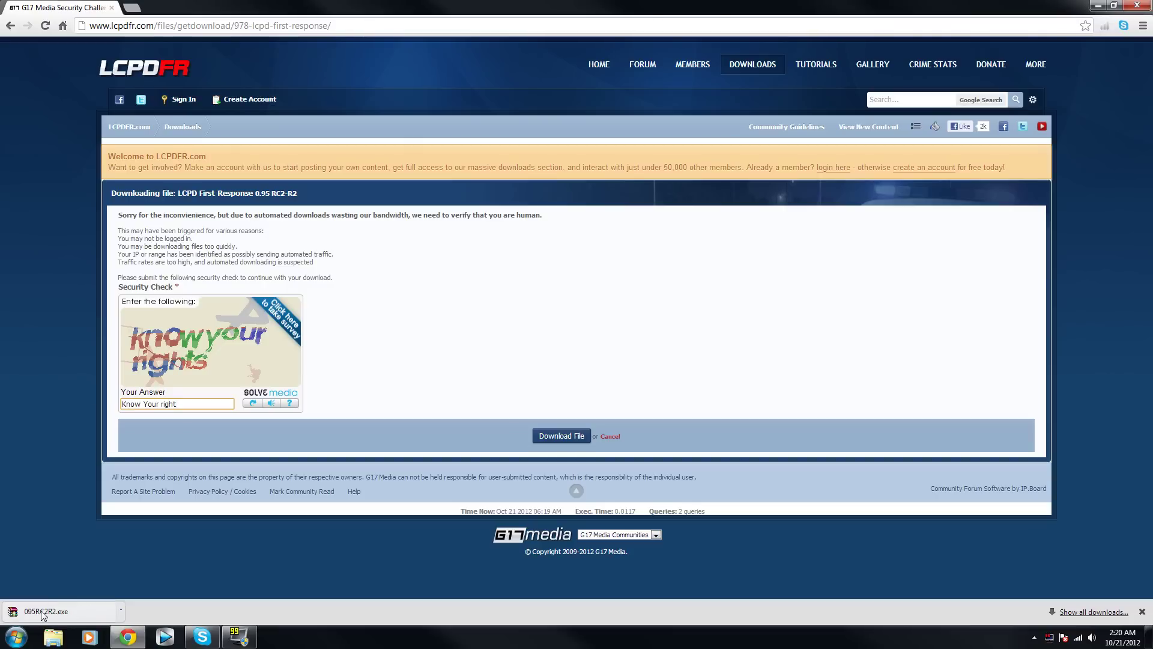
Open the Downloads folder in a maximized Windows Explorer window and run the 095RC2R2 installer, accepting the security prompt
left_click(65, 640)
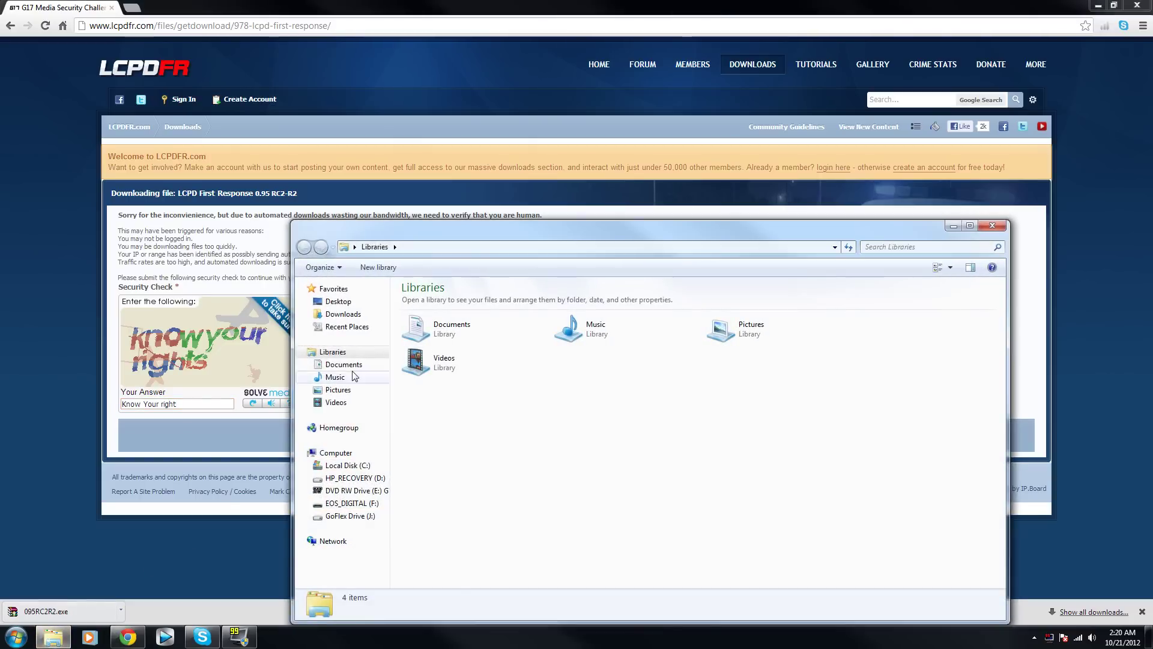
left_click_drag(450, 235, 442, 3)
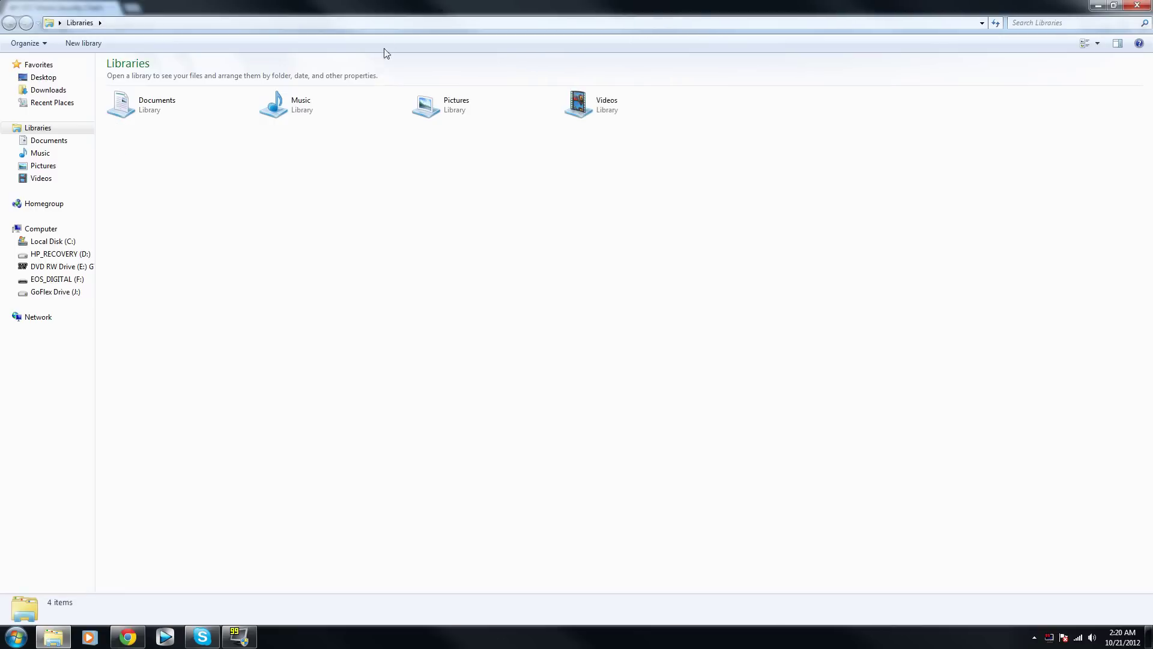
left_click(48, 90)
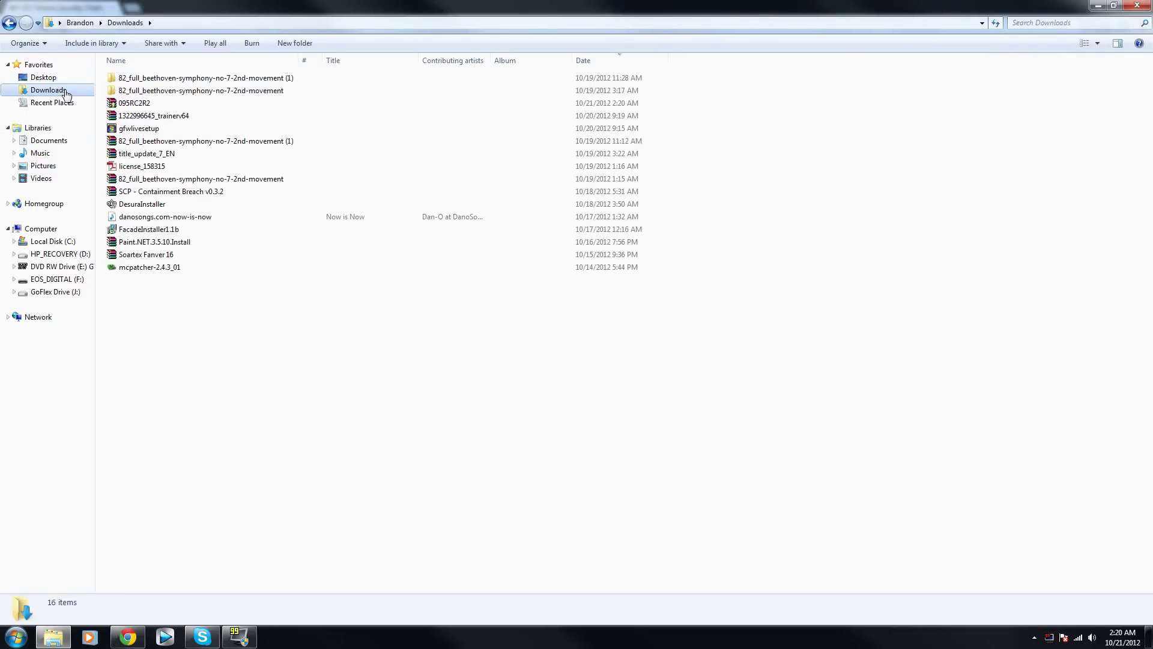
double_click(140, 108)
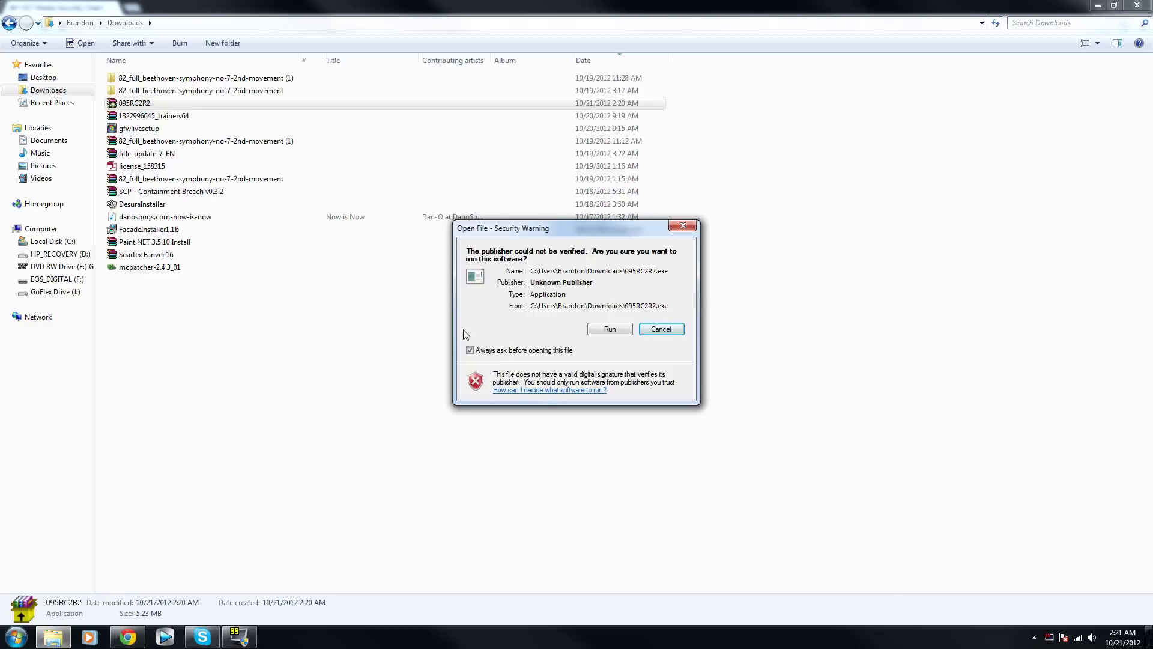
left_click(610, 329)
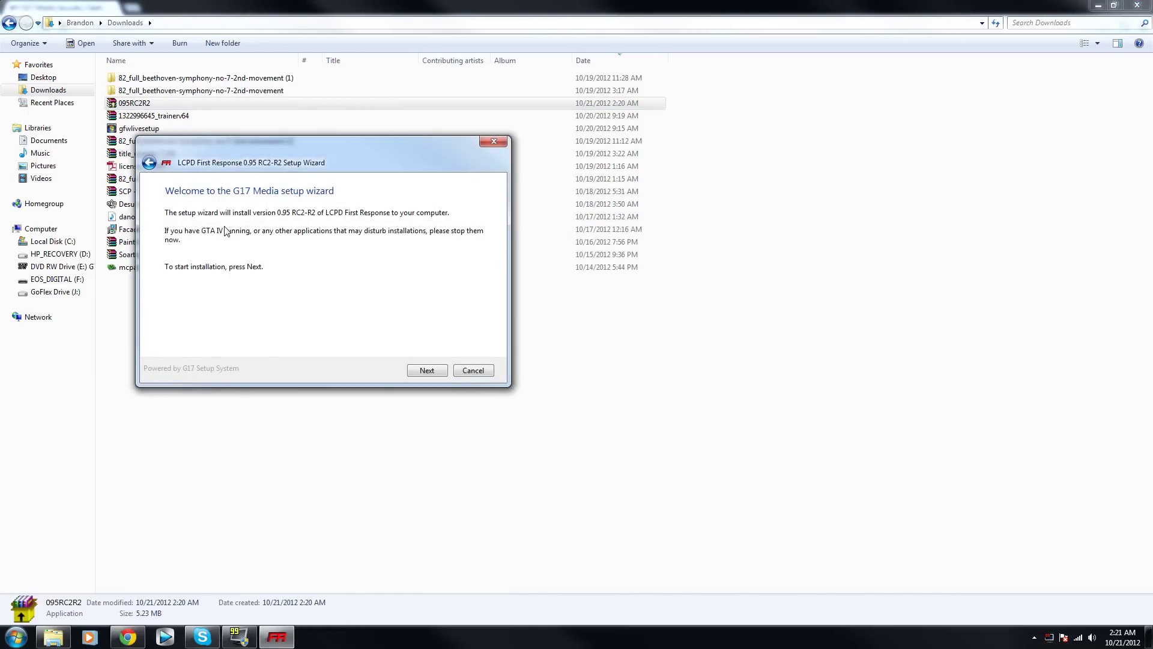
Advance the setup wizard through the welcome and system compatibility pages and highlight the GTA IV destination folder path
left_click(432, 373)
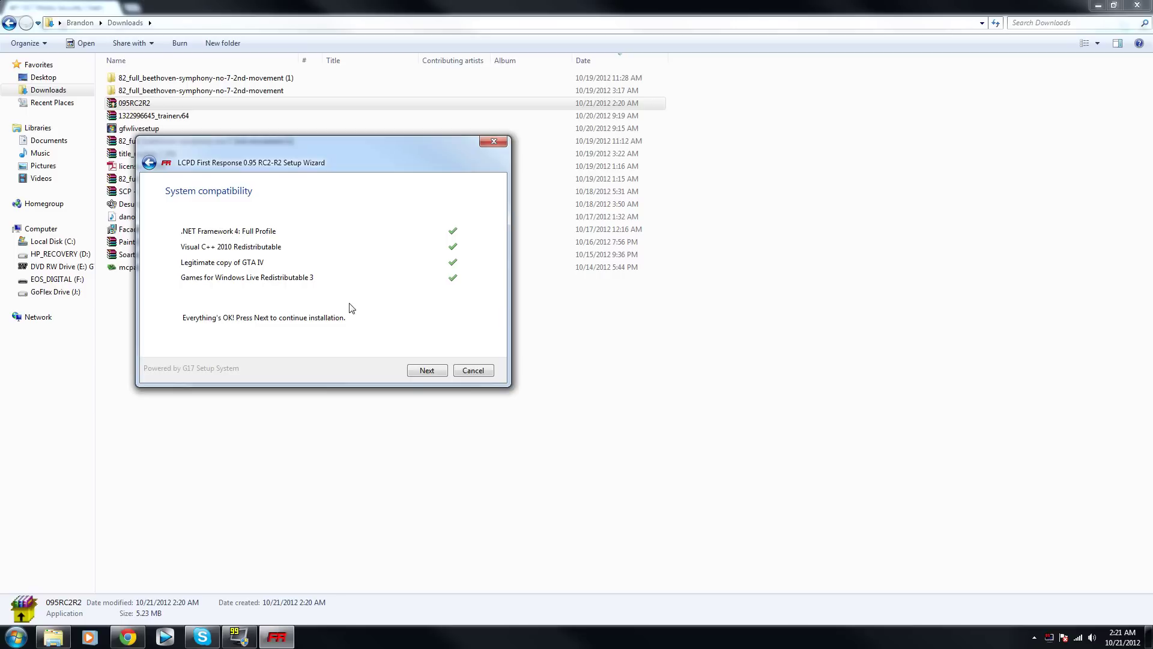
left_click(429, 371)
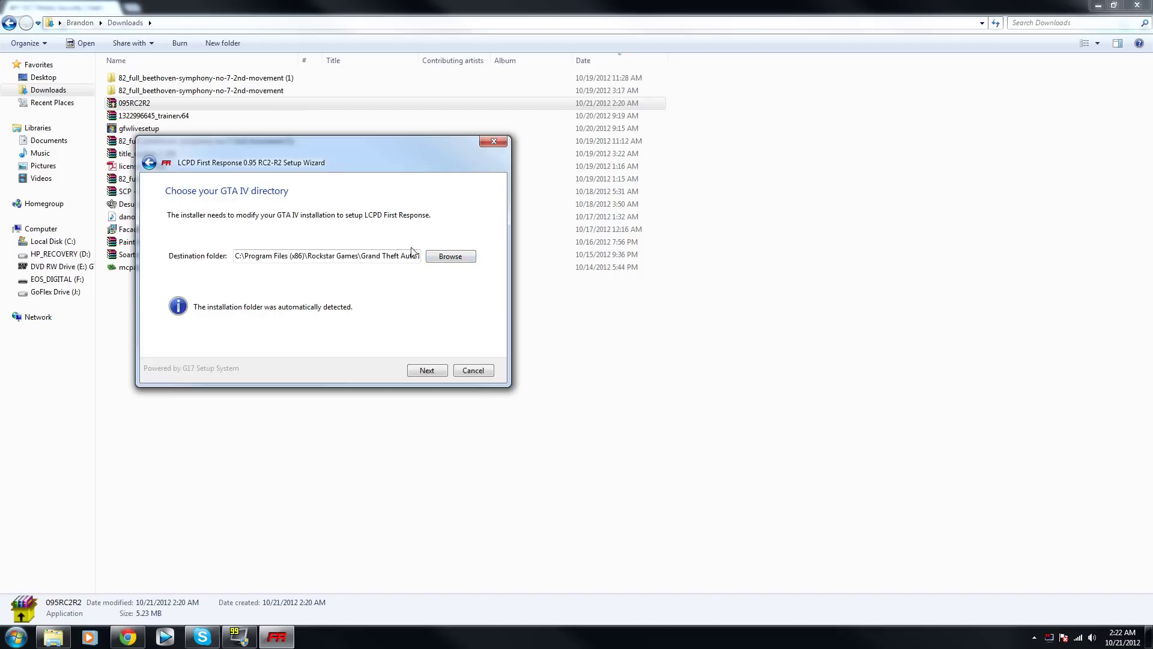
left_click_drag(306, 256, 412, 256)
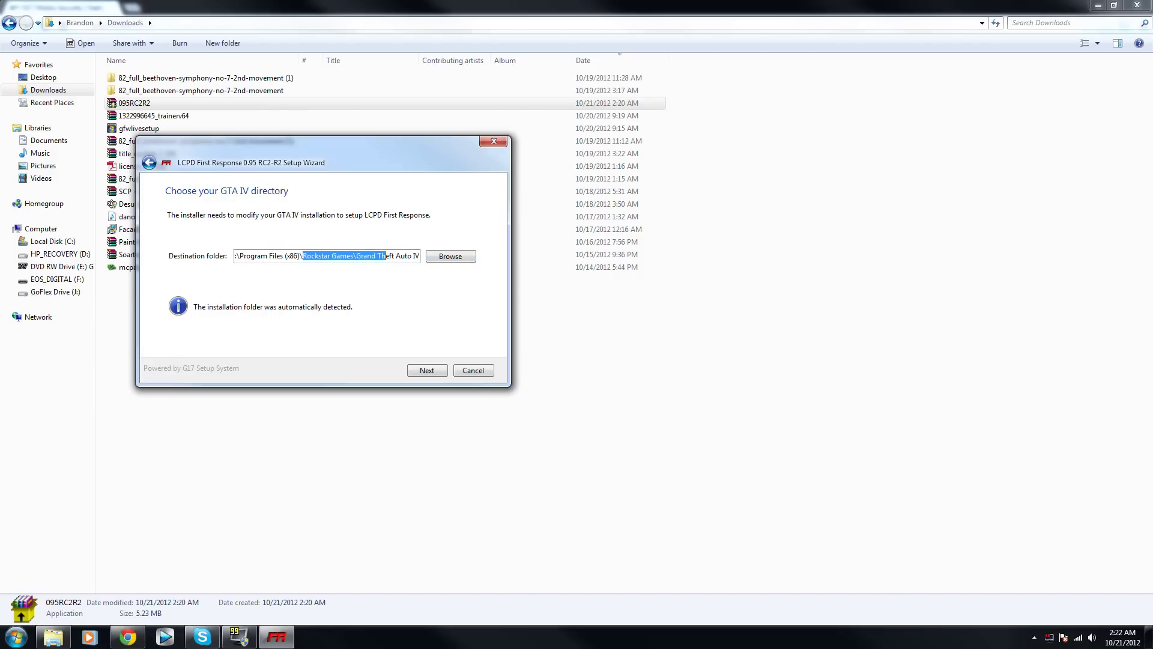
left_click(391, 256)
left_click_drag(235, 256, 382, 256)
Browse for the GTA IV directory and expand Program Files (x86) on Local Disk (C:)
left_click(440, 257)
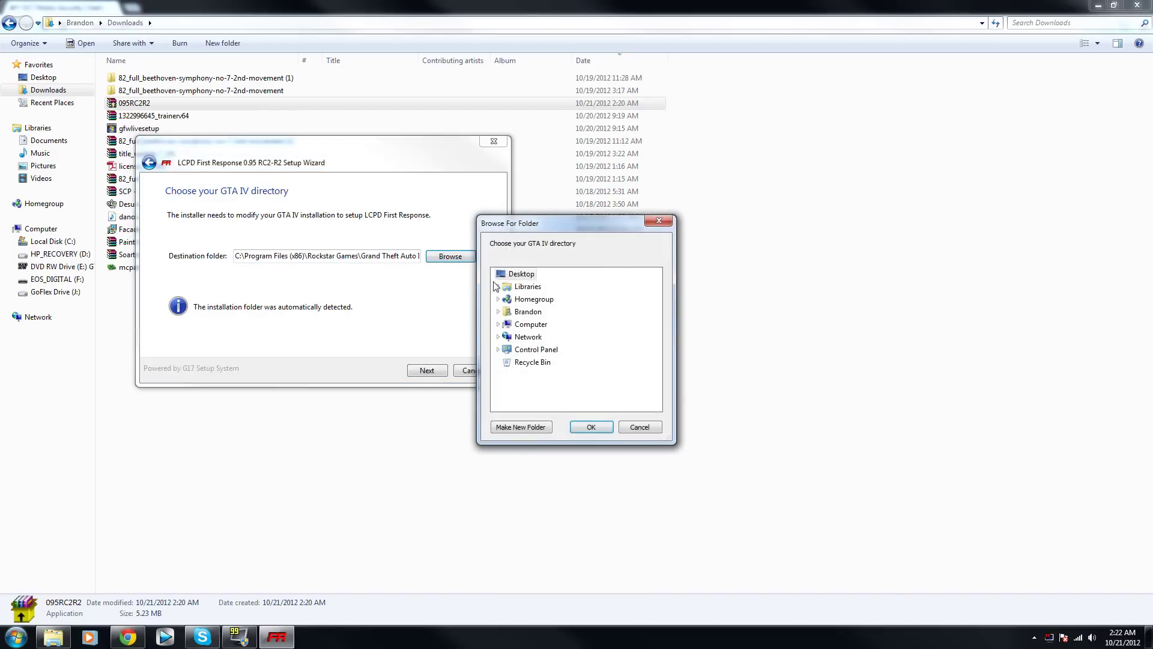
left_click(499, 324)
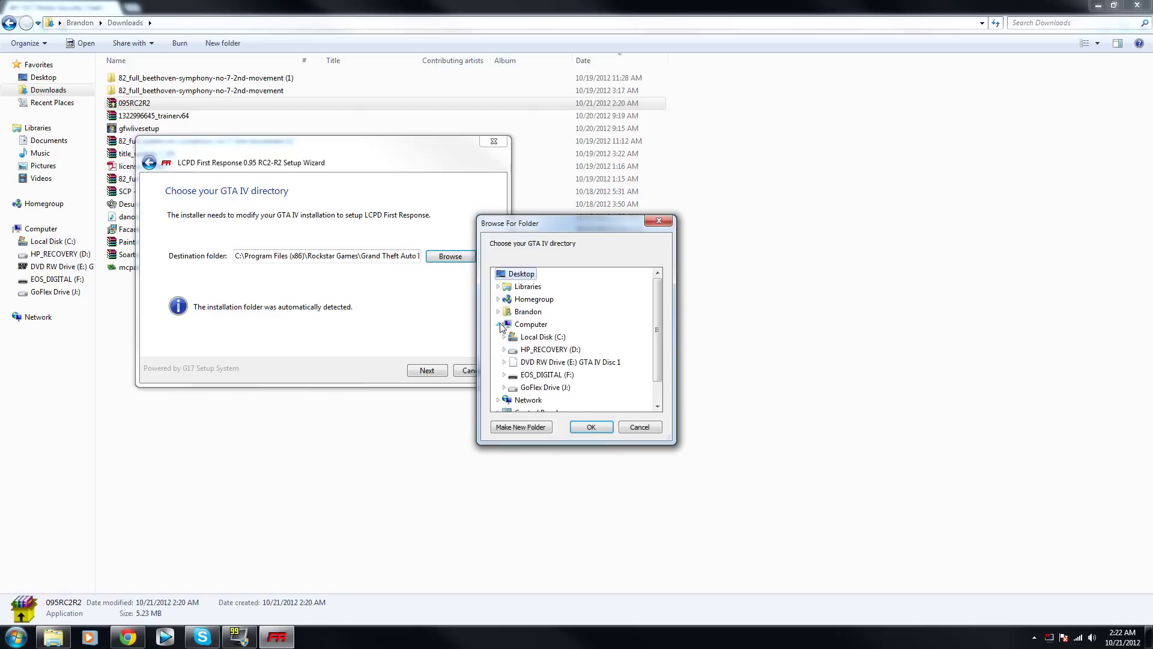
double_click(528, 338)
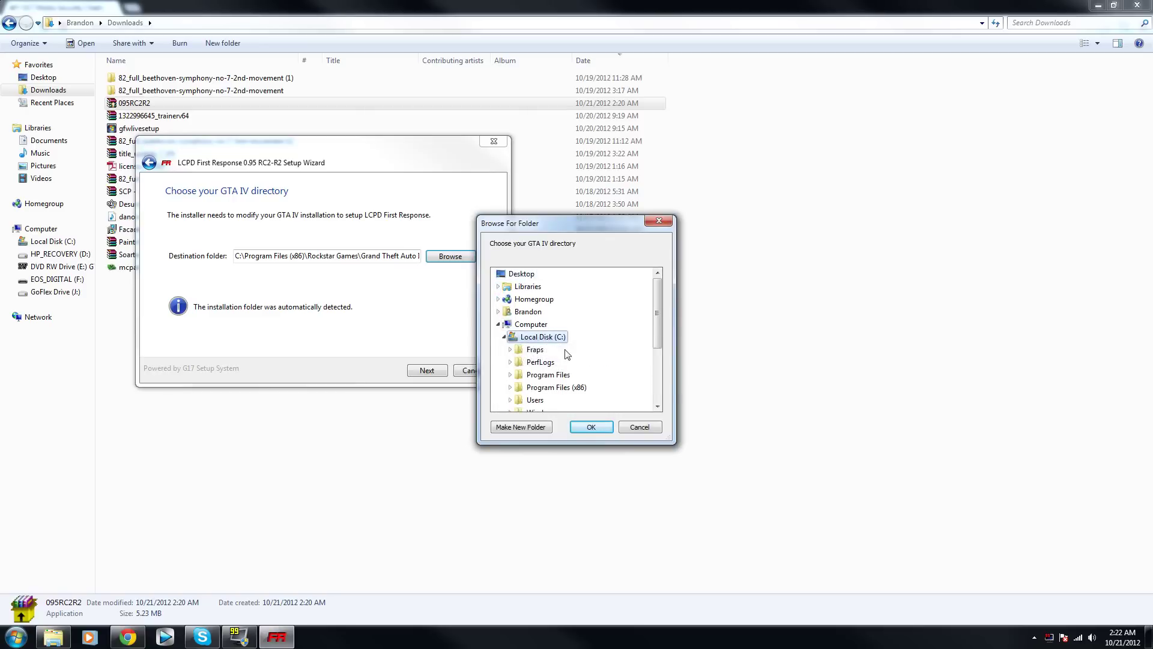
double_click(564, 388)
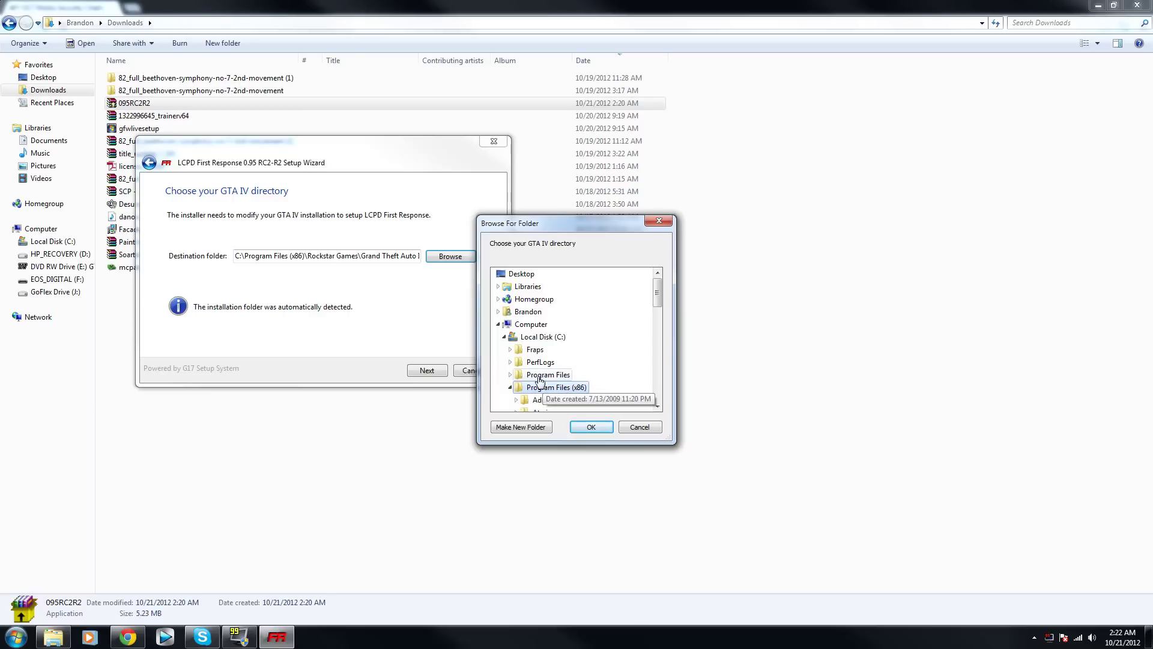
double_click(540, 376)
left_click(510, 375)
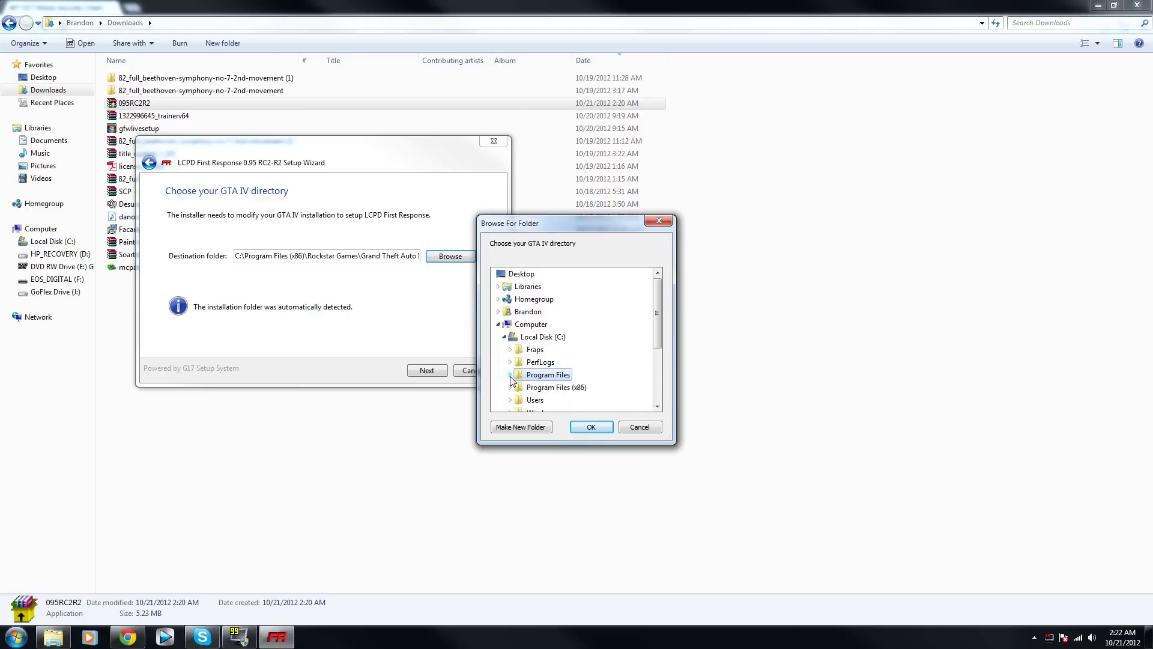
scroll(655, 339, "down", 2)
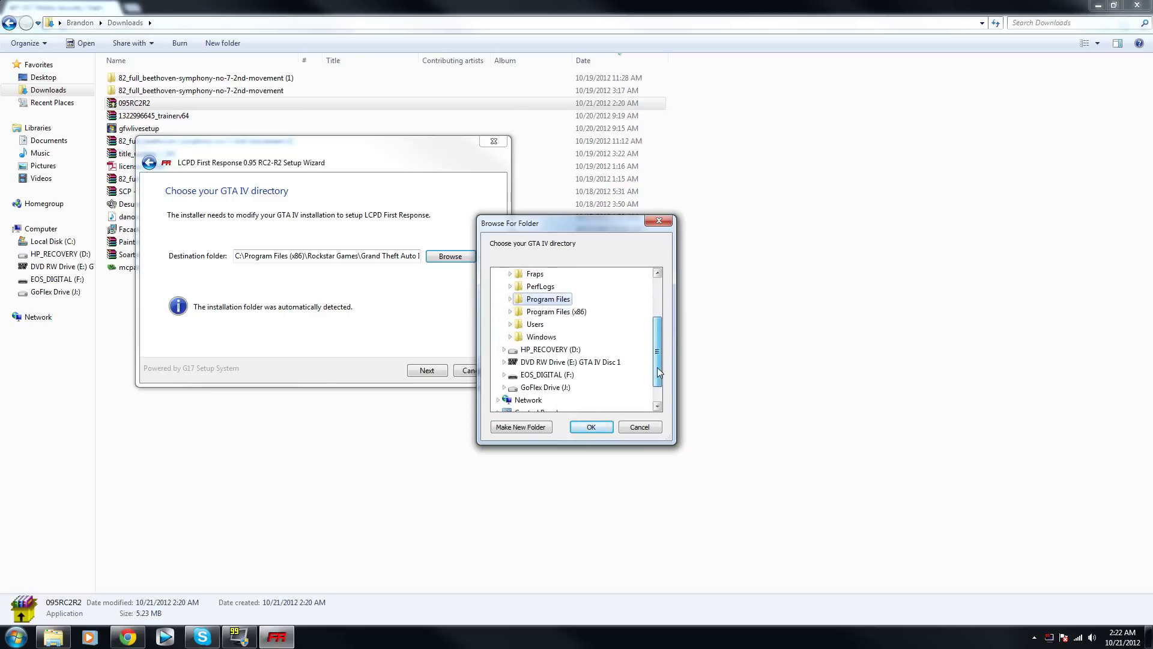
left_click(510, 313)
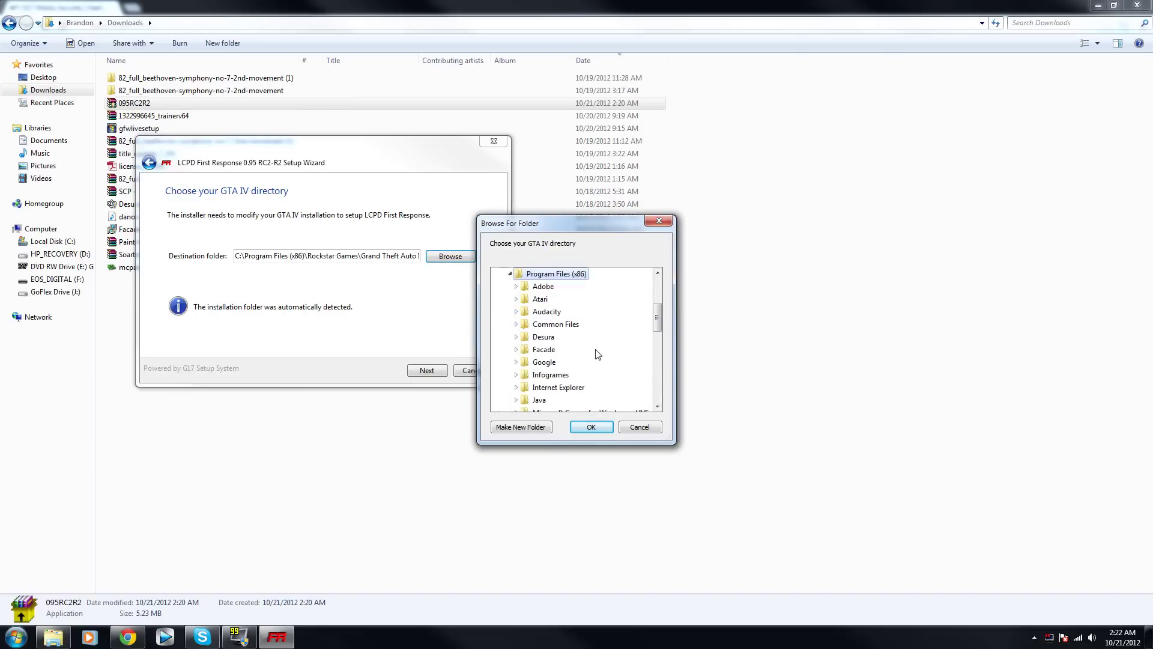
Choose the Grand Theft Auto IV folder inside Rockstar Games as the installation destination
scroll(597, 354, "down", 1)
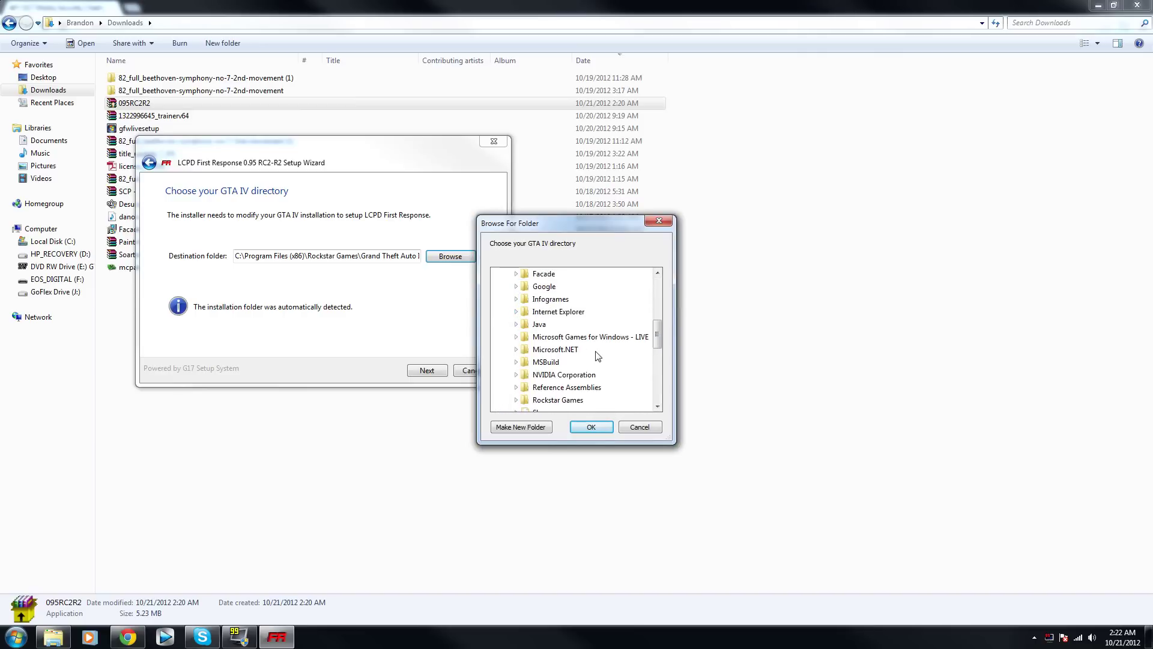
scroll(598, 356, "down", 1)
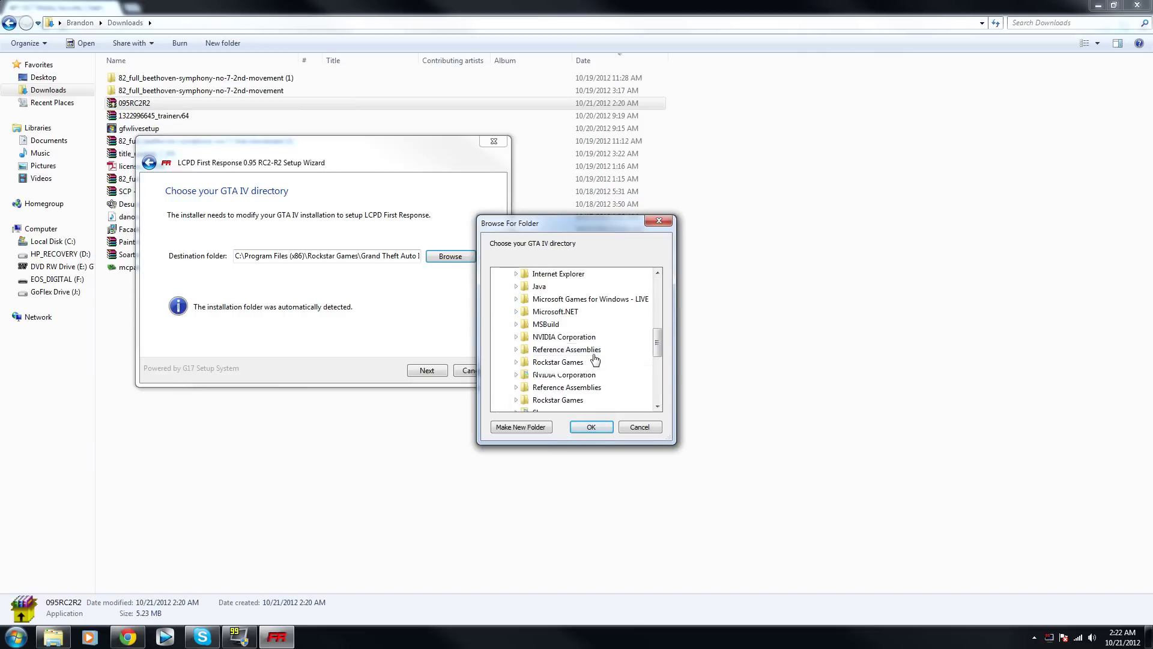
left_click(565, 363)
double_click(558, 362)
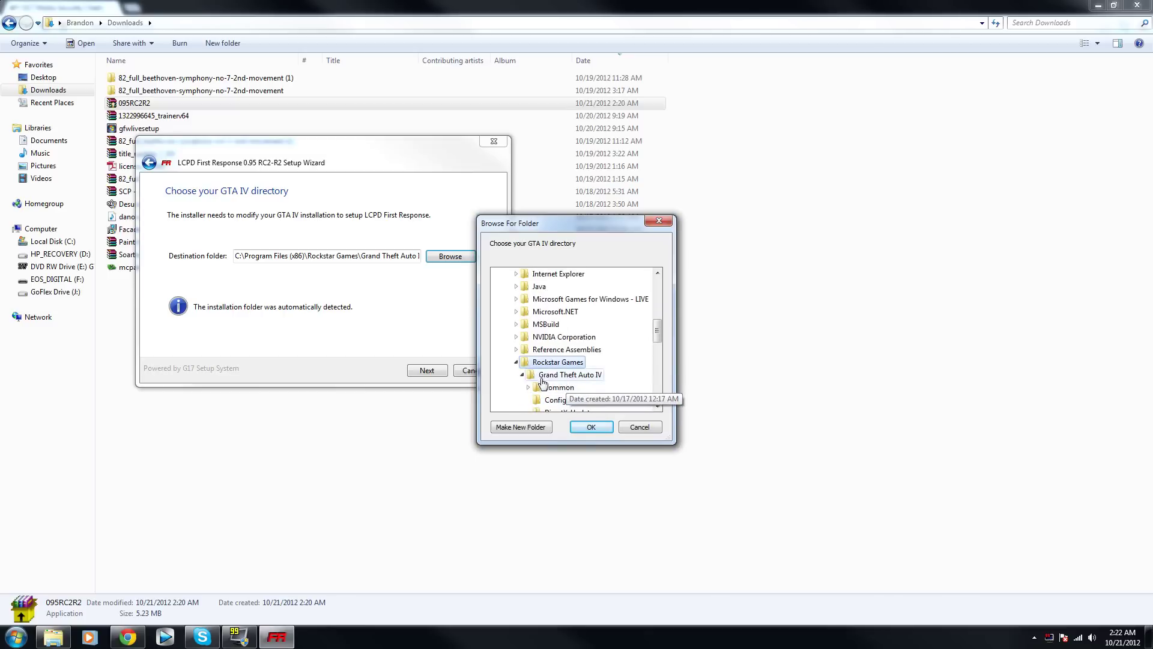
scroll(570, 360, "down", 1)
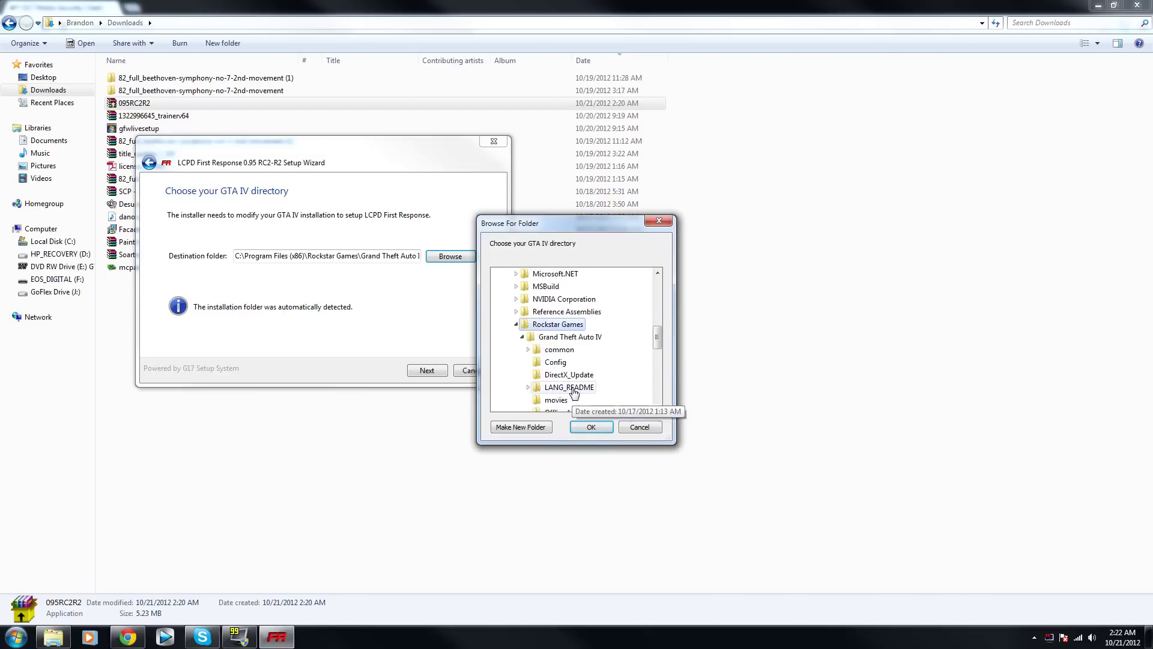
left_click(572, 338)
left_click(591, 427)
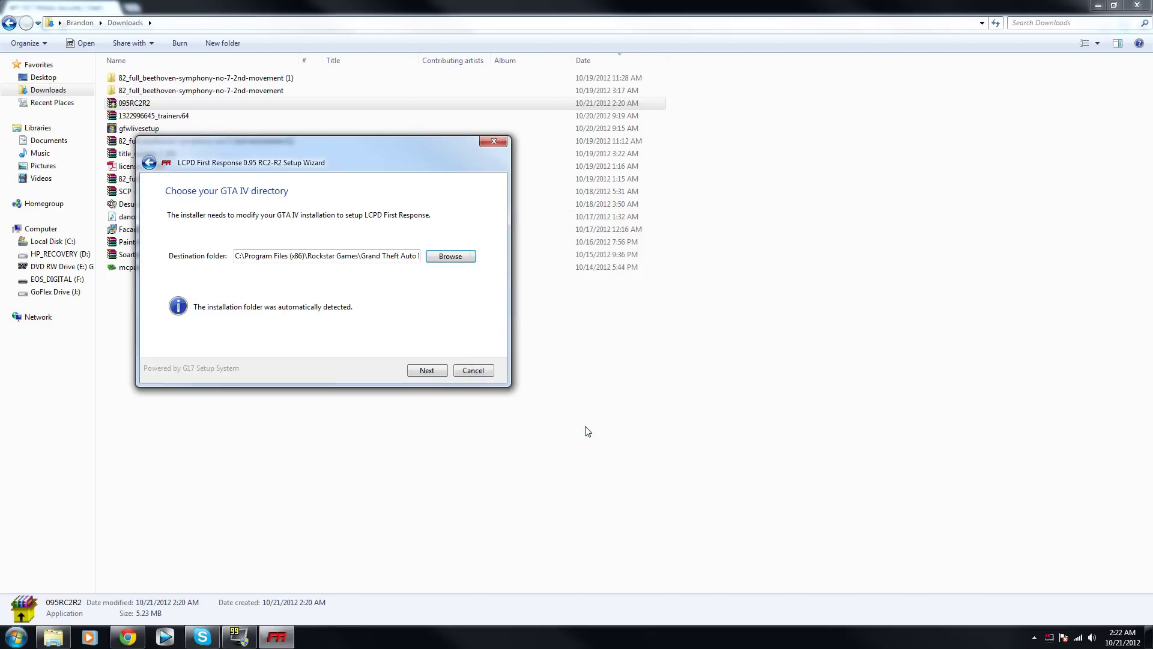
Reopen the GTA IV folder browser, locate Grand Theft Auto IV under Program Files (x86) > Rockstar Games, and collapse the Rockstar Games folder
left_click(447, 260)
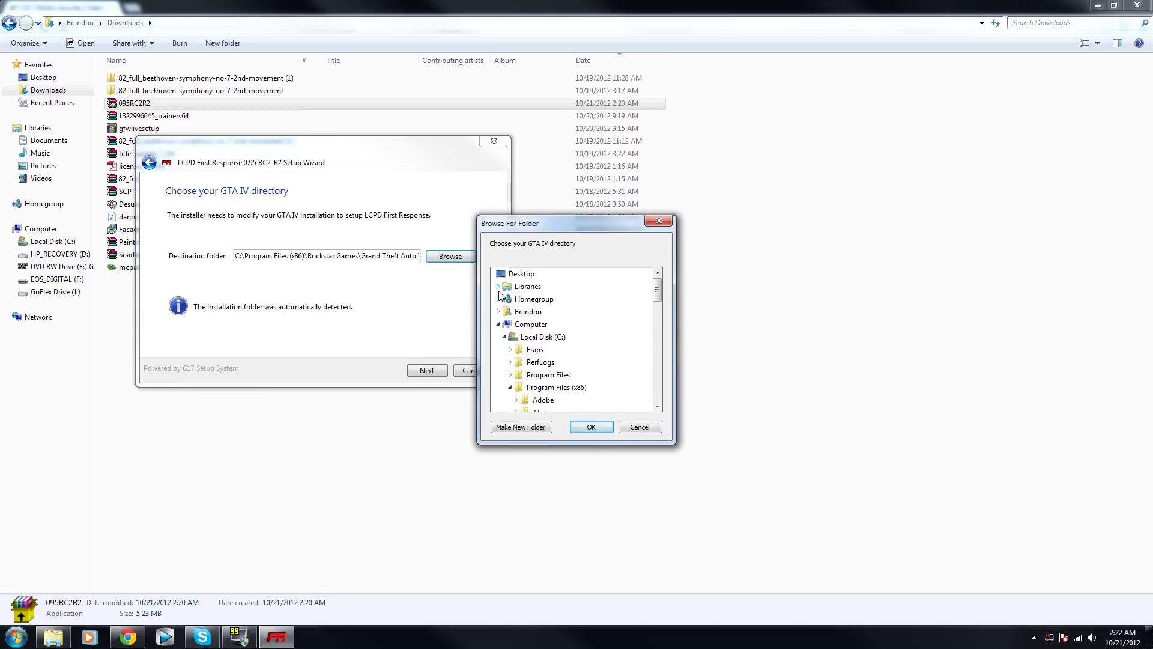
left_click(498, 325)
left_click(498, 326)
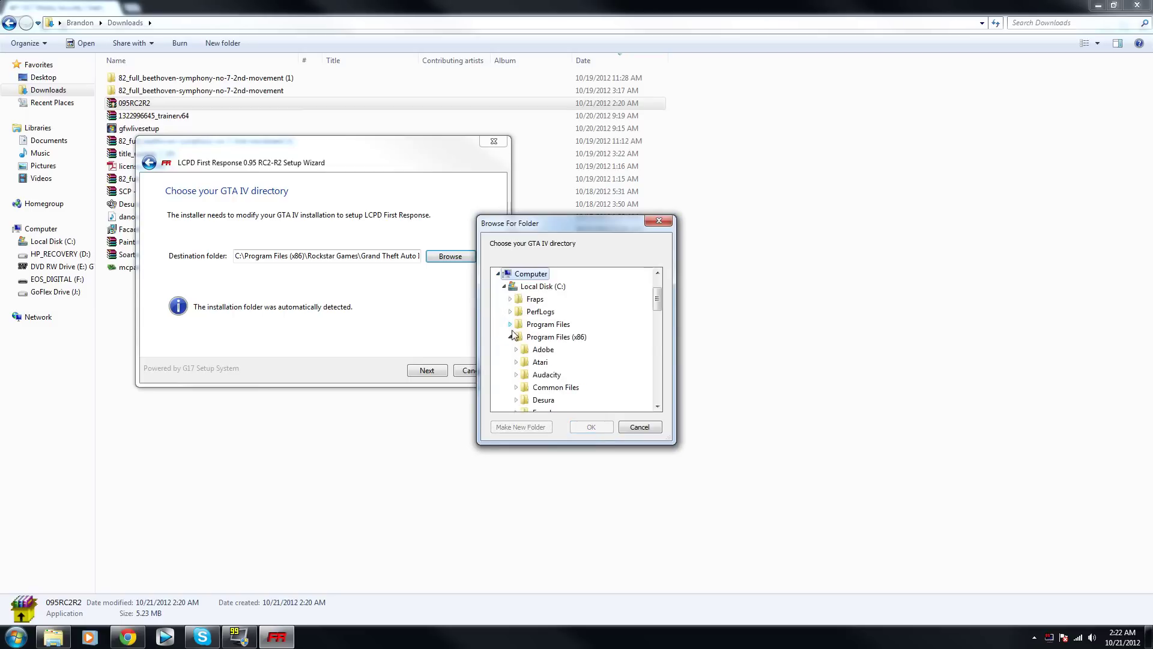
left_click(544, 337)
scroll(520, 364, "down", 3)
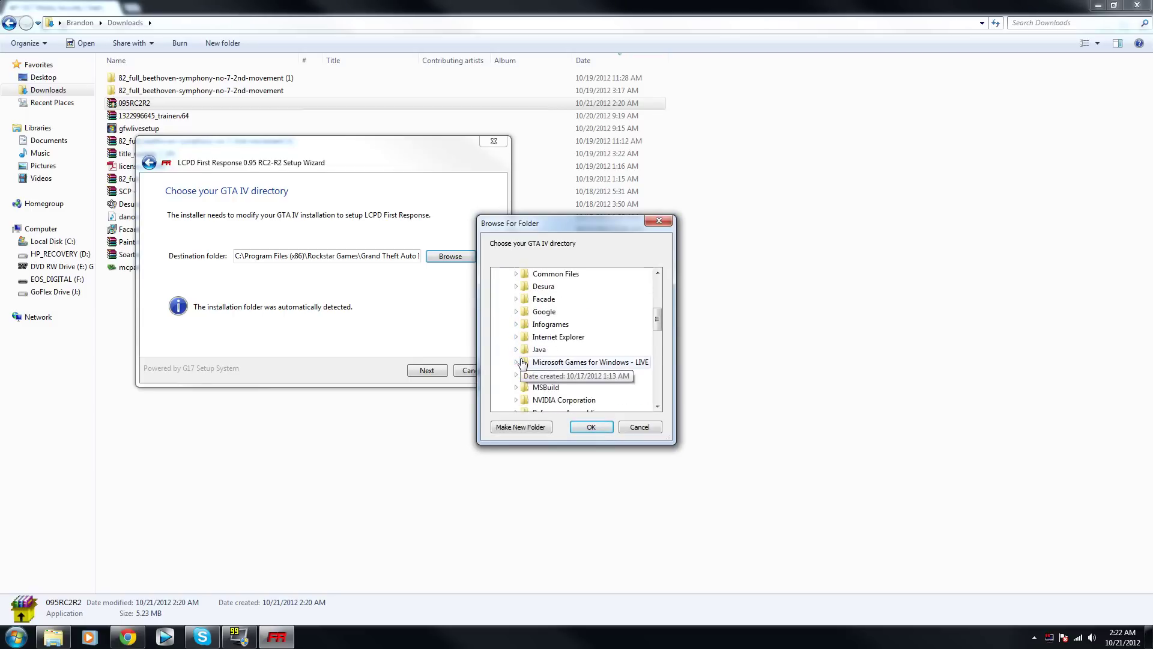
scroll(522, 363, "down", 5)
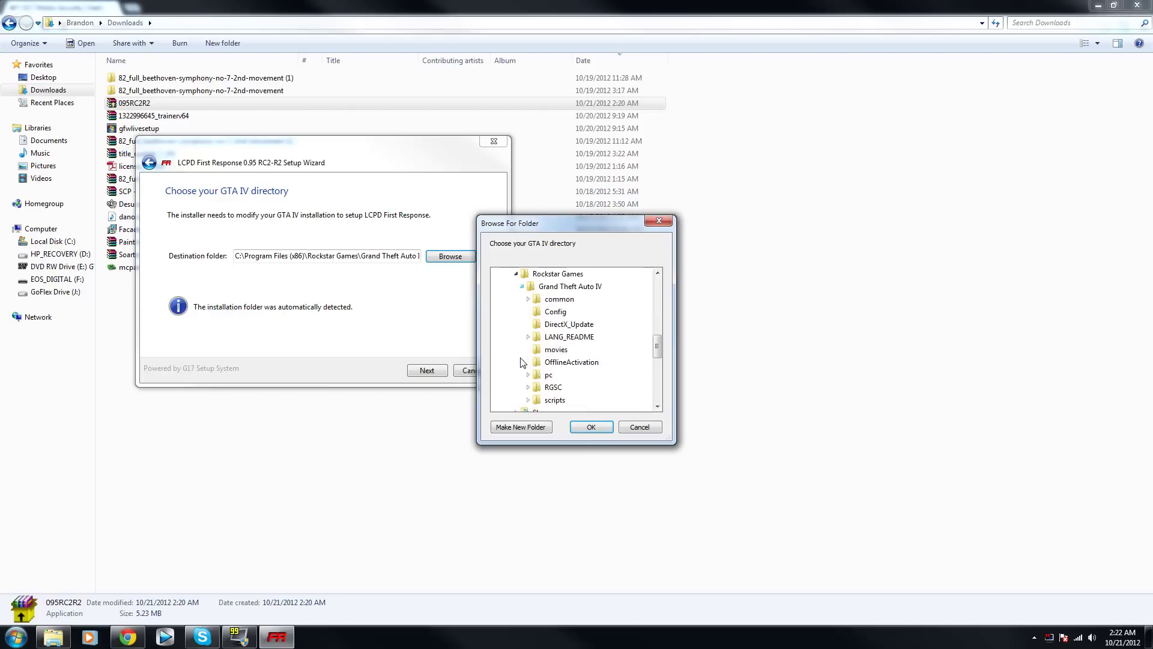
left_click(523, 287)
left_click(517, 274)
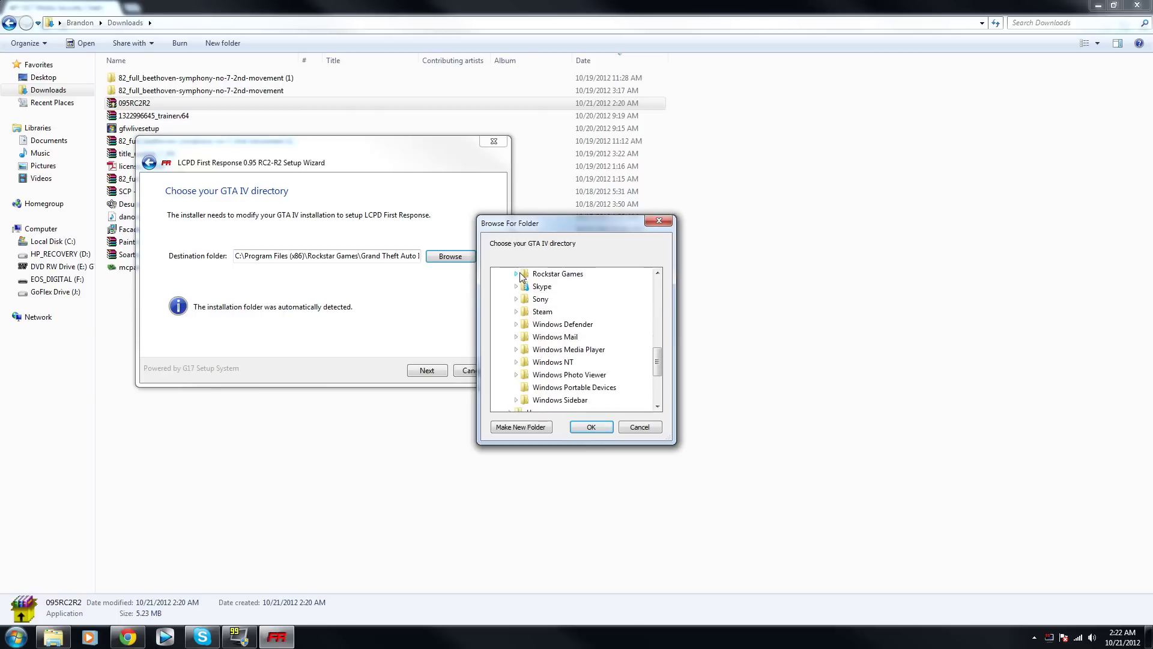
Expand the Steam folder through steamapps and common, and look inside the Grand Theft Auto 3 folder
left_click(516, 312)
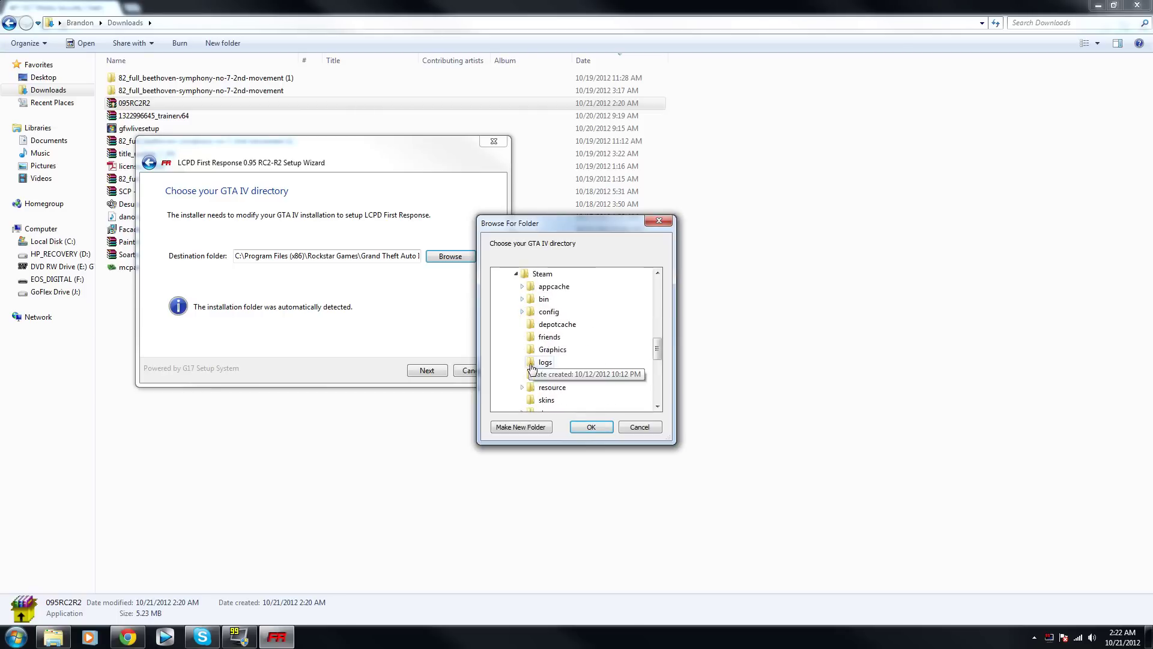
scroll(531, 367, "down", 2)
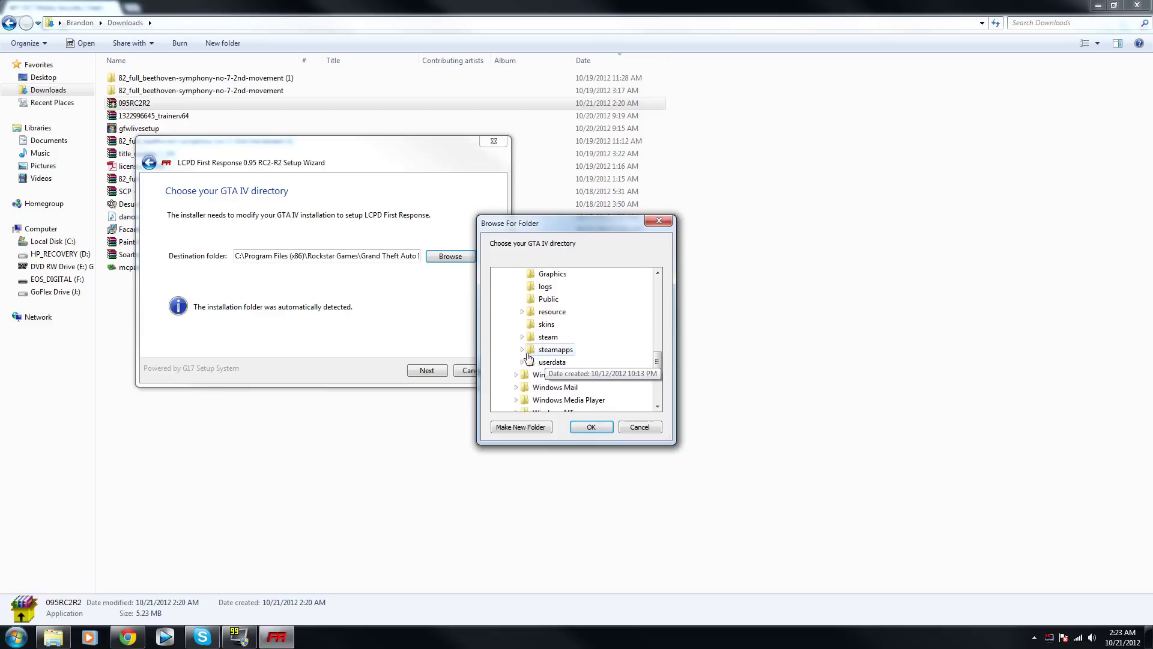
double_click(528, 351)
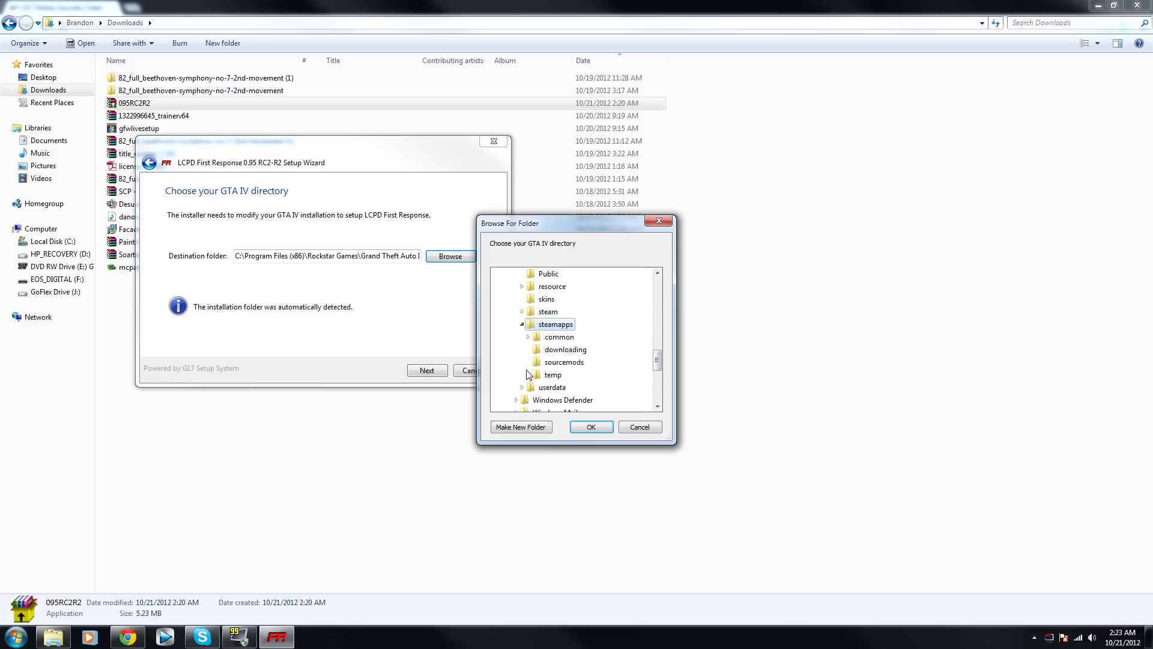
left_click(529, 337)
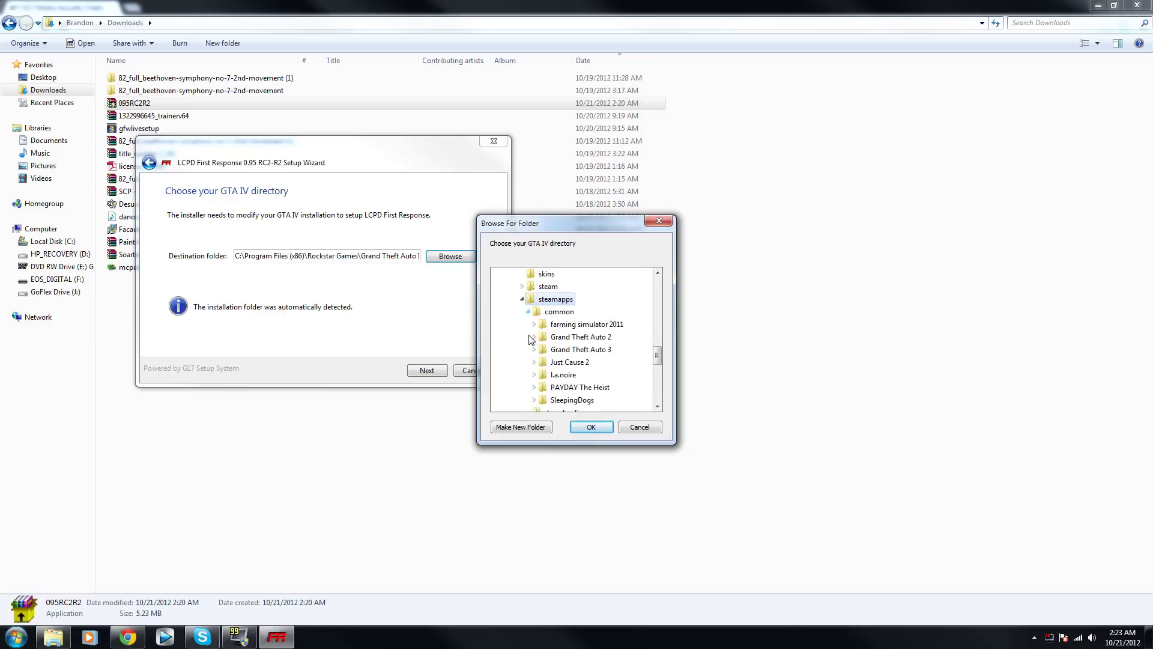
double_click(586, 353)
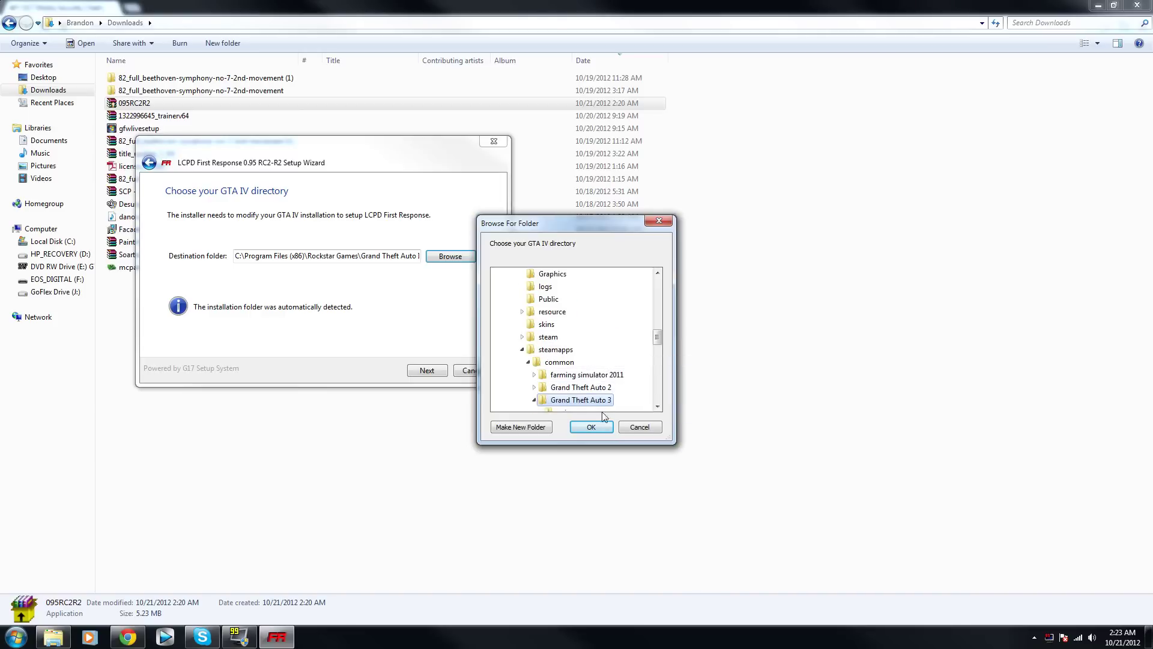
scroll(630, 396, "down", 2)
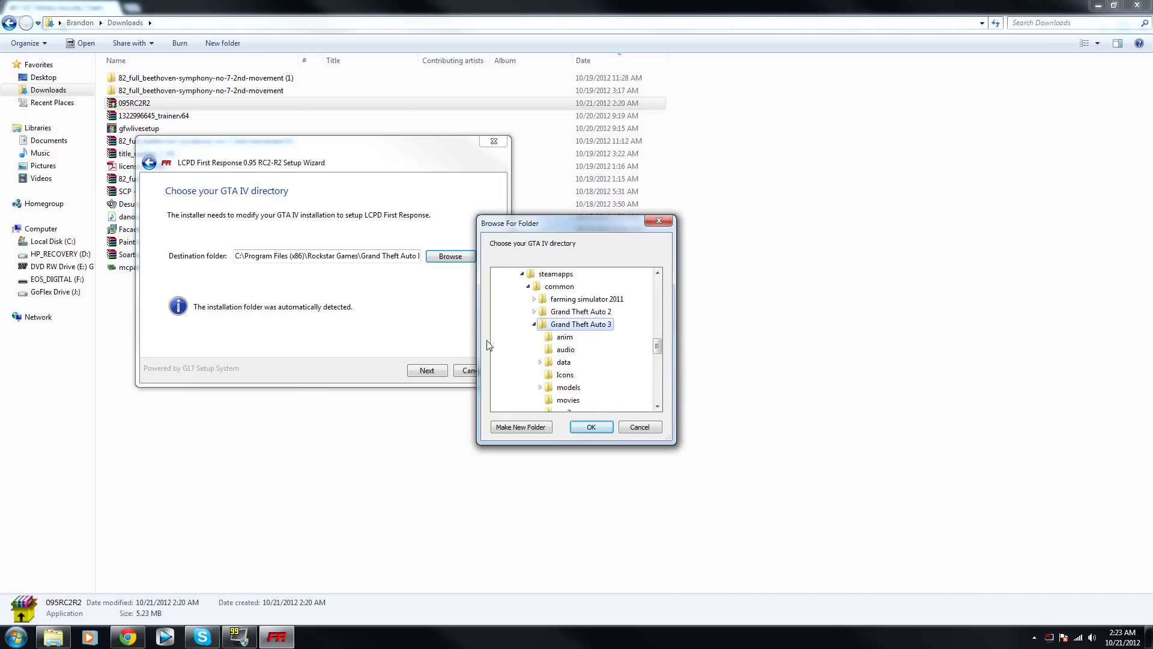
Return to the Rockstar Games folder in Program Files (x86), expand it, and confirm the folder selection
scroll(543, 360, "up", 6)
scroll(544, 360, "up", 1)
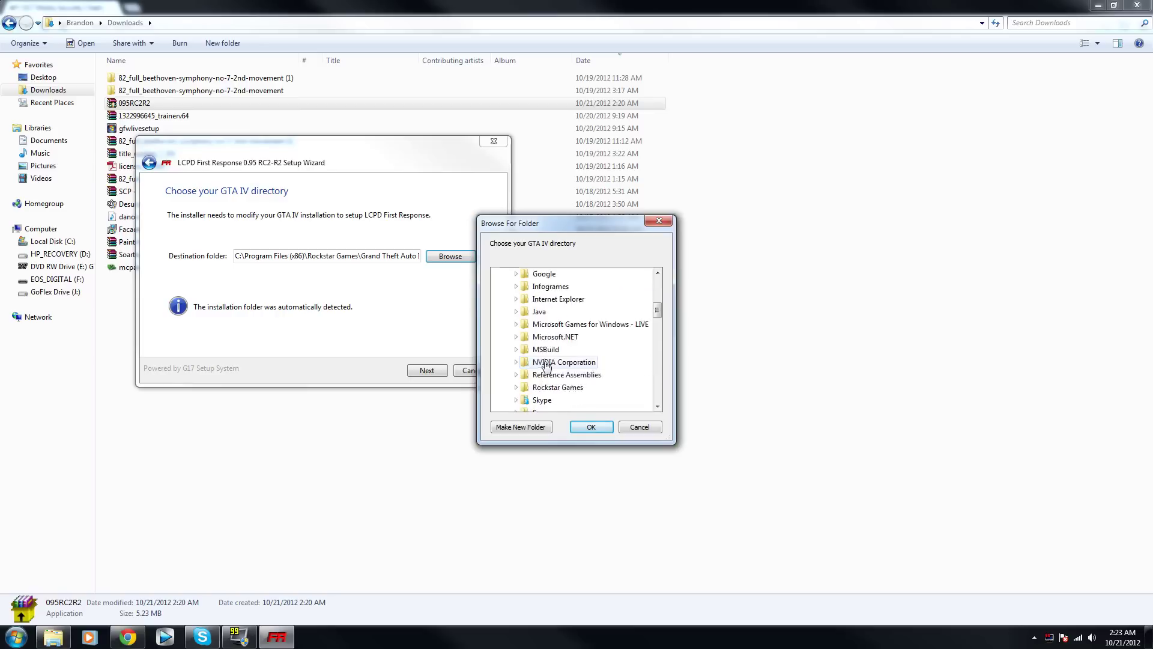
scroll(545, 362, "down", 1)
double_click(558, 349)
scroll(553, 361, "down", 1)
scroll(553, 360, "up", 2)
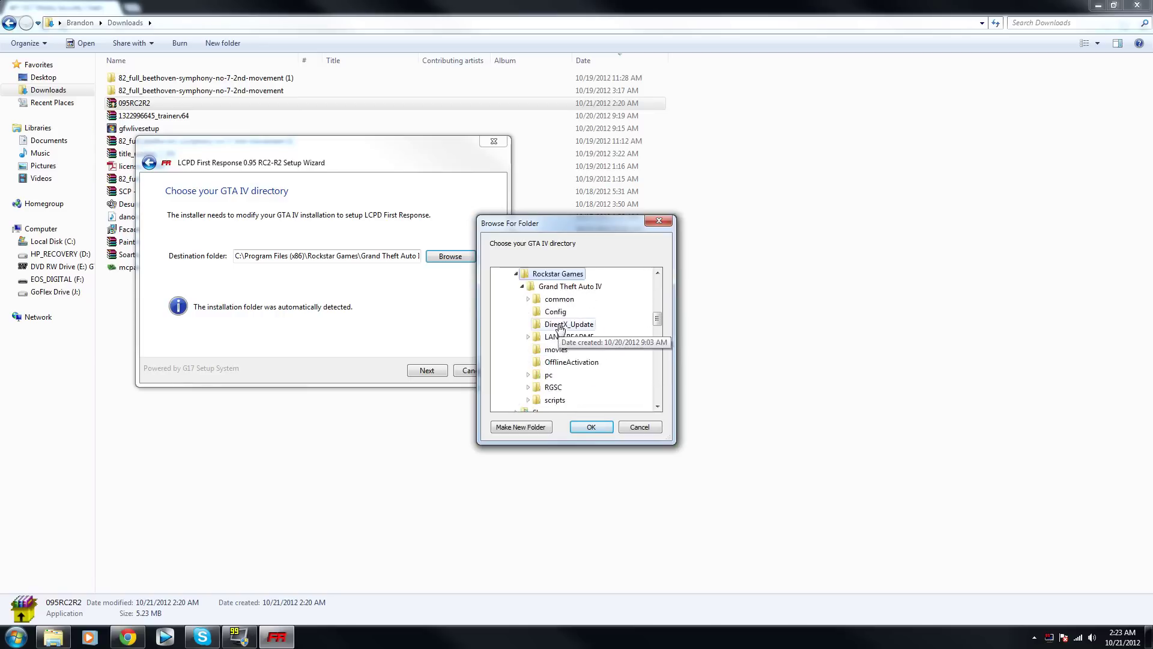
left_click(591, 427)
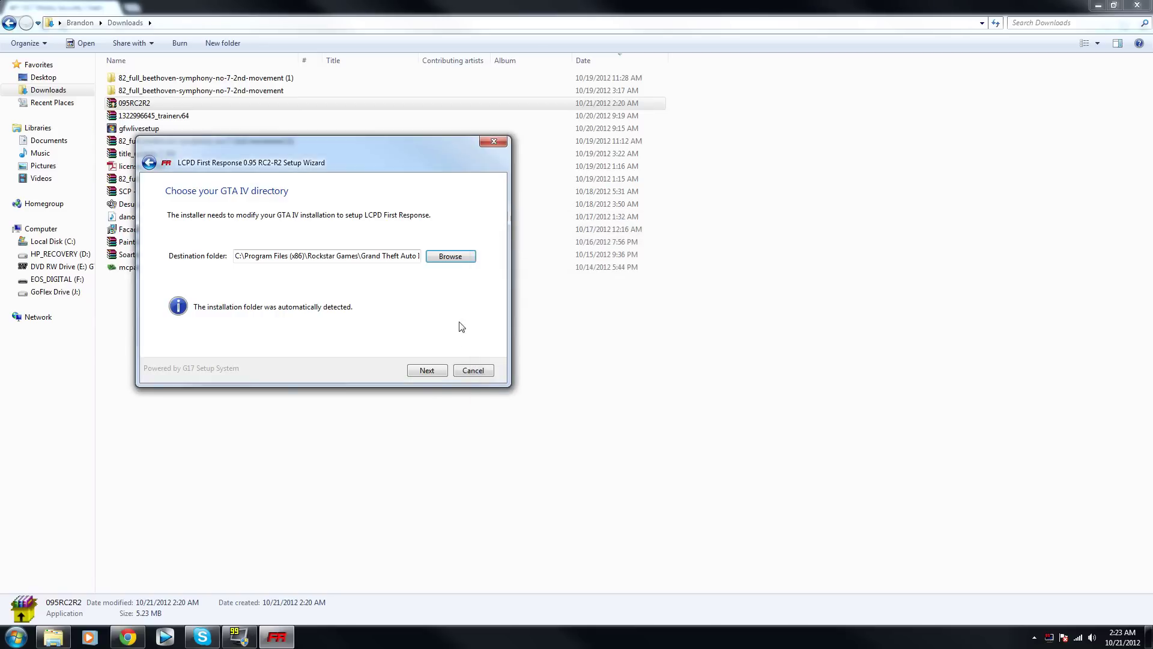
Accept the destination folder and preselected components, and configure the mod with Hardcore Mode enabled and callouts left on
left_click(428, 372)
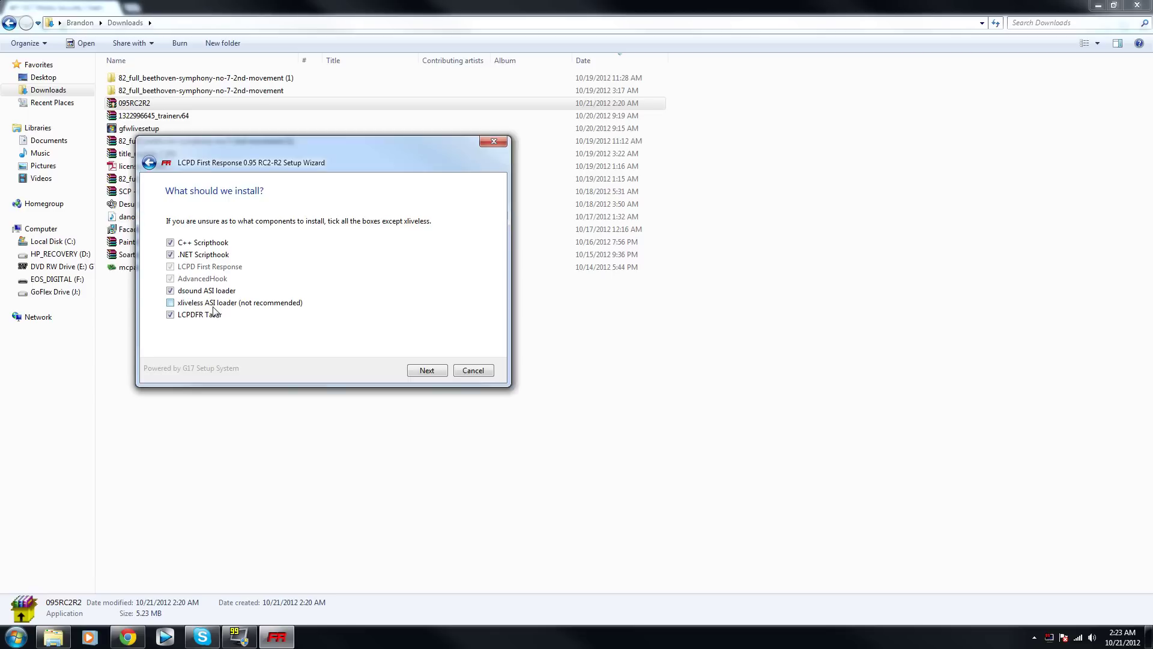
left_click(436, 372)
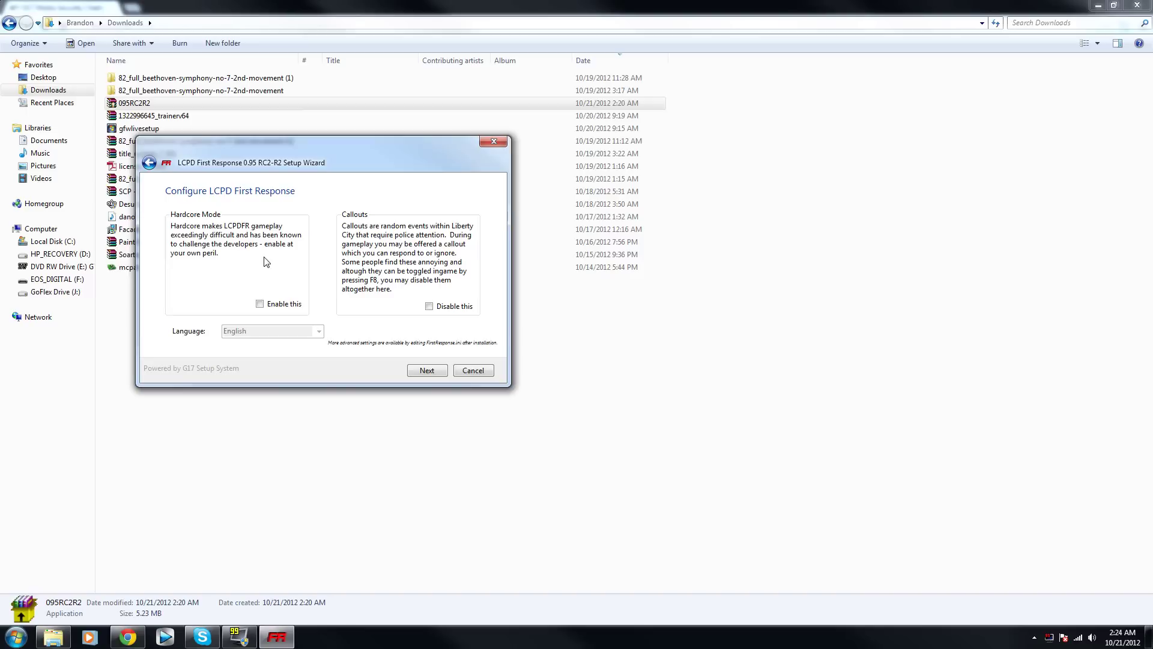
left_click(265, 306)
left_click(430, 307)
left_click(430, 309)
left_click(427, 371)
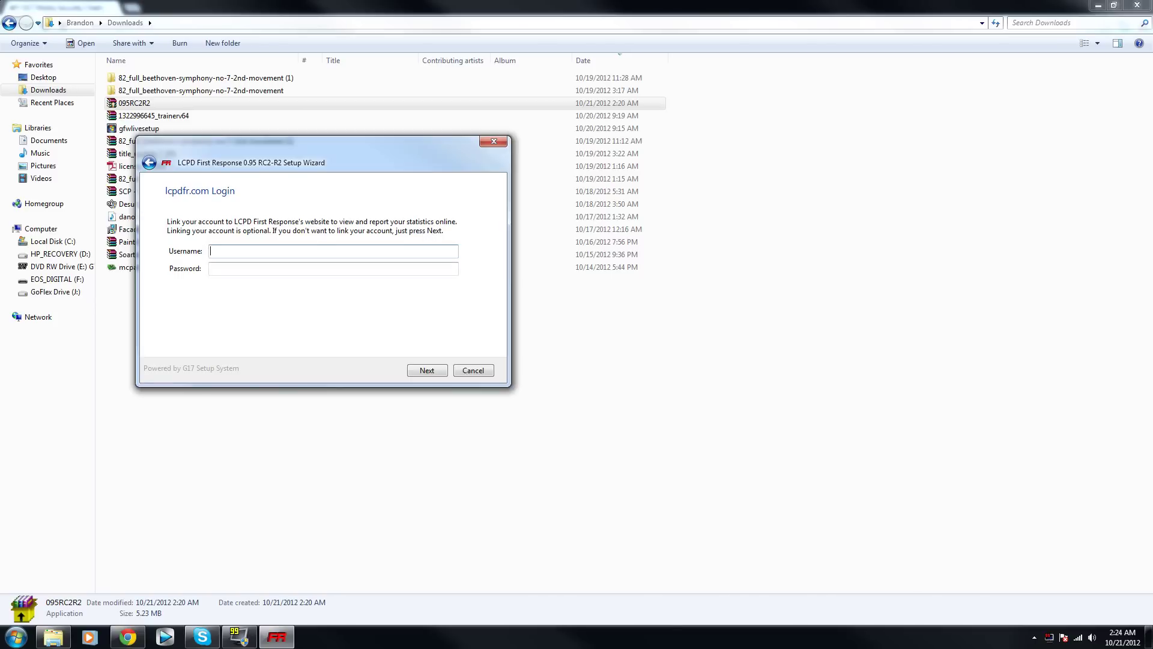
Continue without linking an lcpdfr.com account, review the installation summary down to the end, and start the installation
left_click(250, 268)
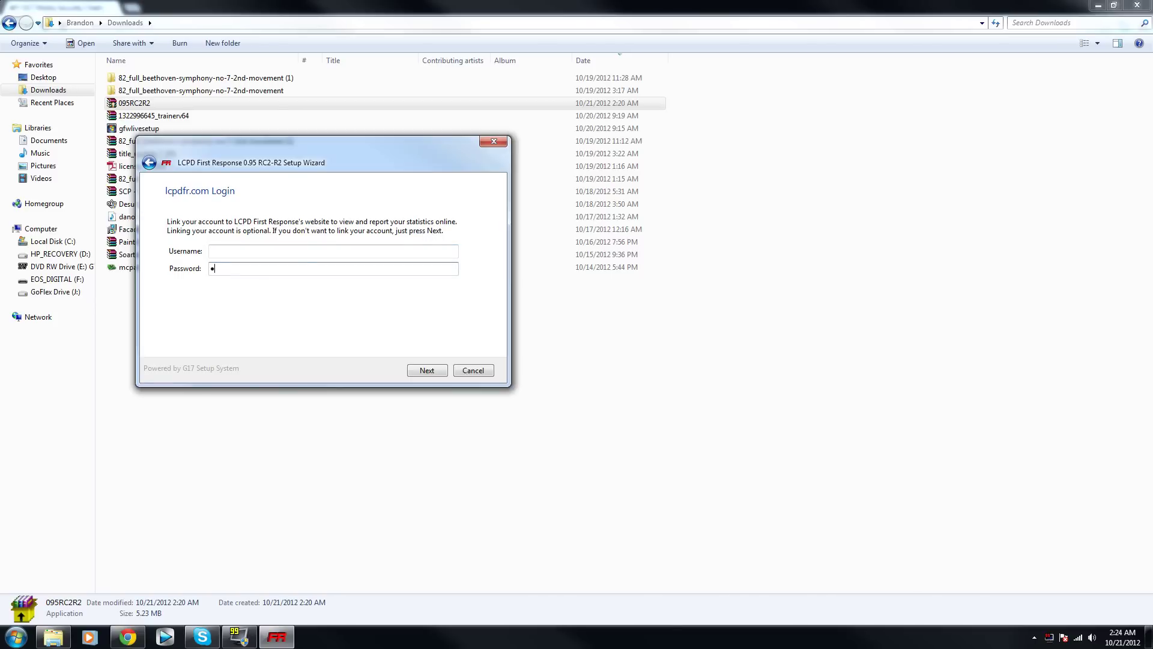
left_click(427, 371)
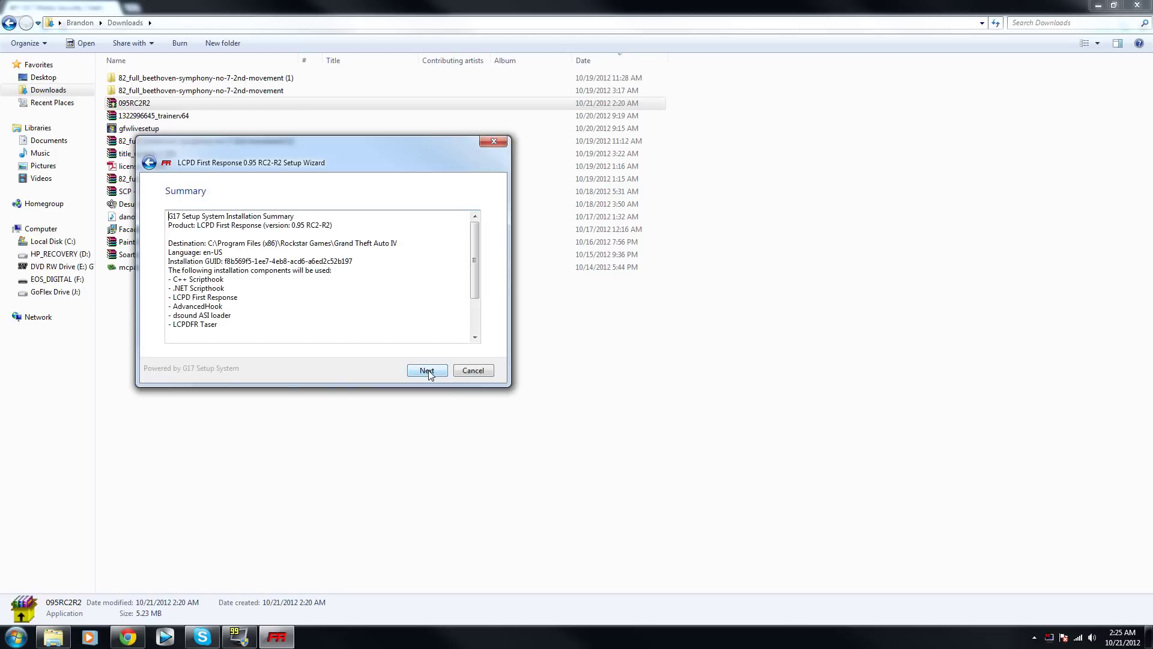
left_click_drag(473, 258, 474, 294)
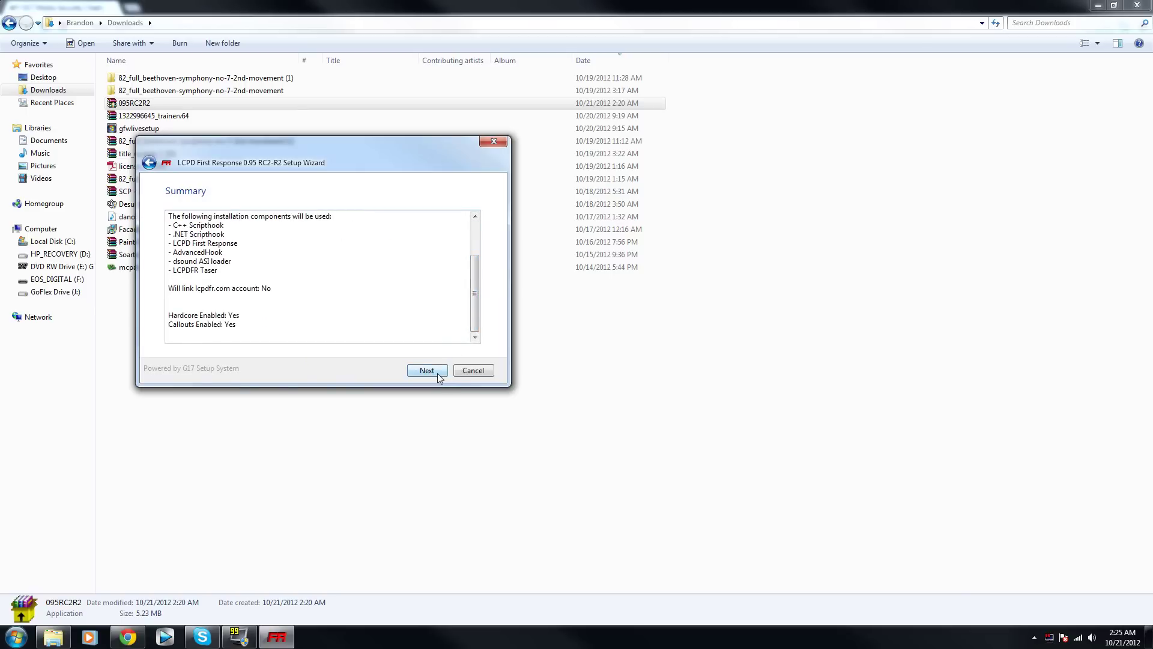
left_click(437, 371)
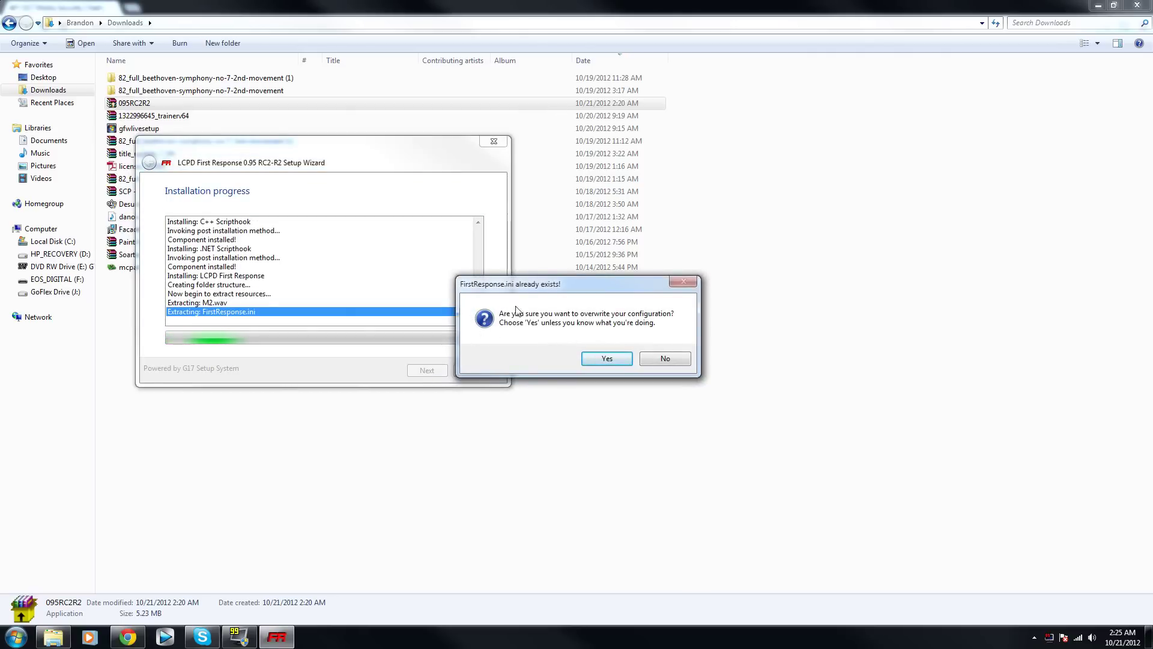
Agree to overwrite the existing FirstResponse.ini configuration and finish the setup wizard once the installation completes
left_click_drag(536, 288, 291, 207)
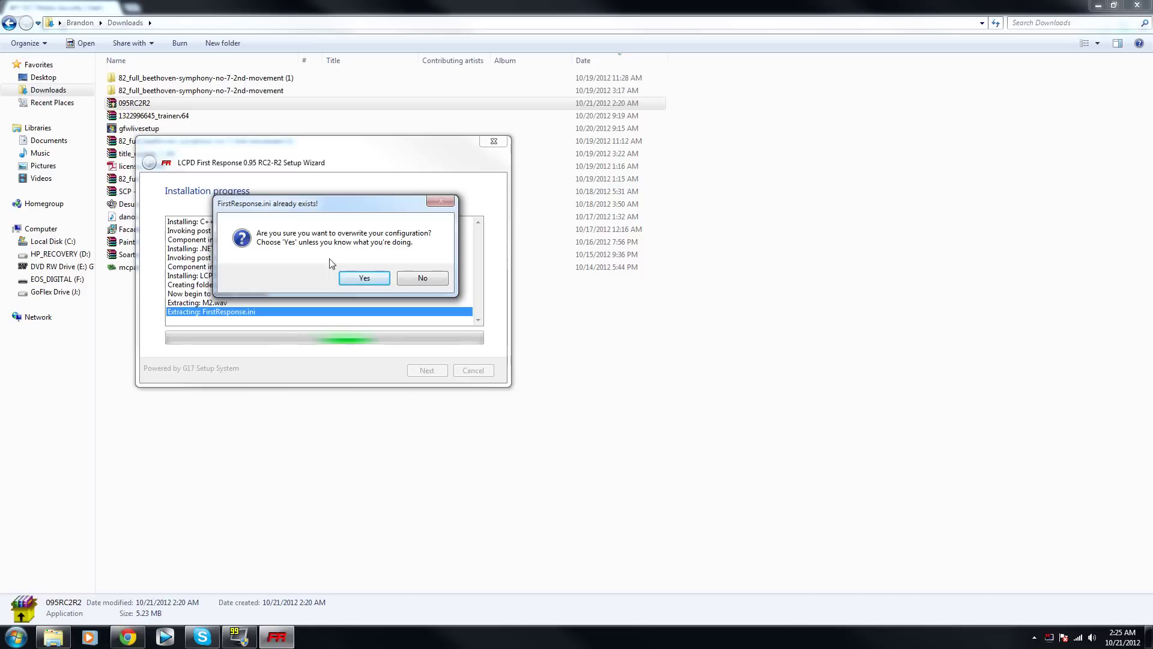
left_click(373, 287)
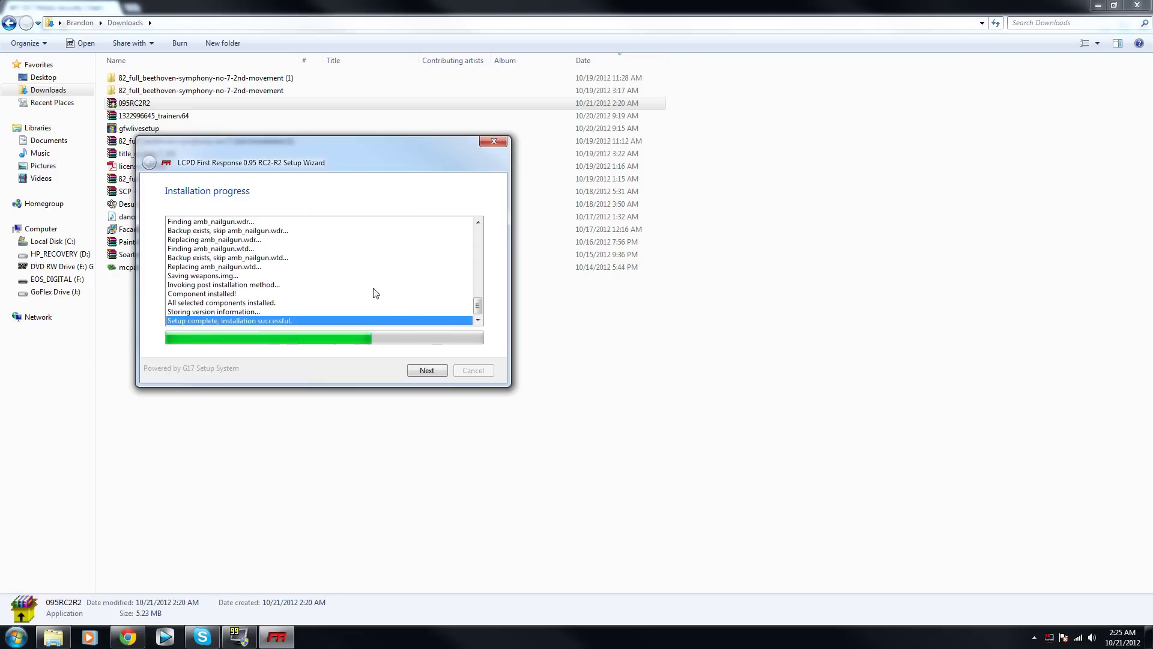
left_click(425, 371)
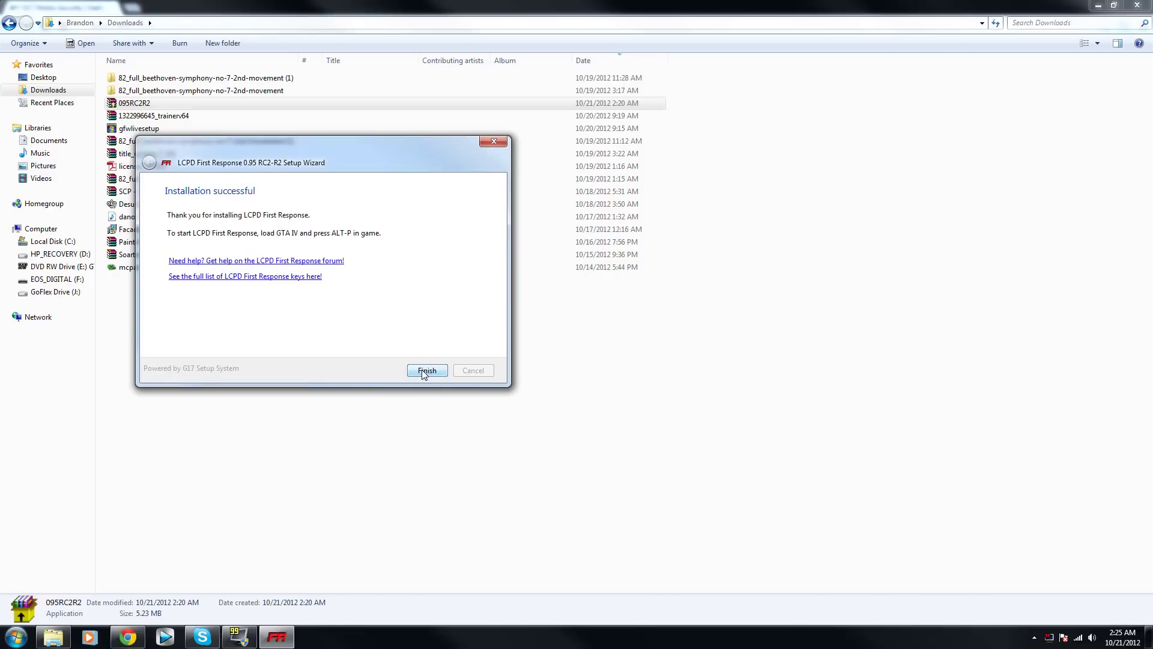
left_click(427, 370)
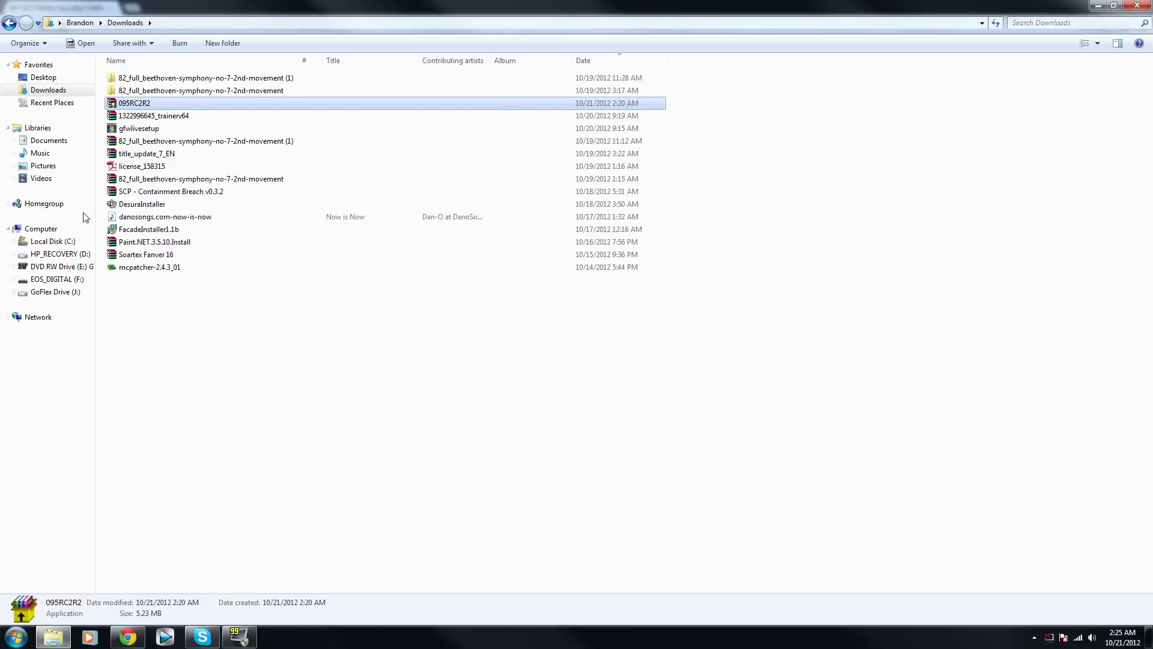
Open the scripts folder inside Program Files (x86) > Rockstar Games > Grand Theft Auto IV on Local Disk (C:)
left_click(79, 232)
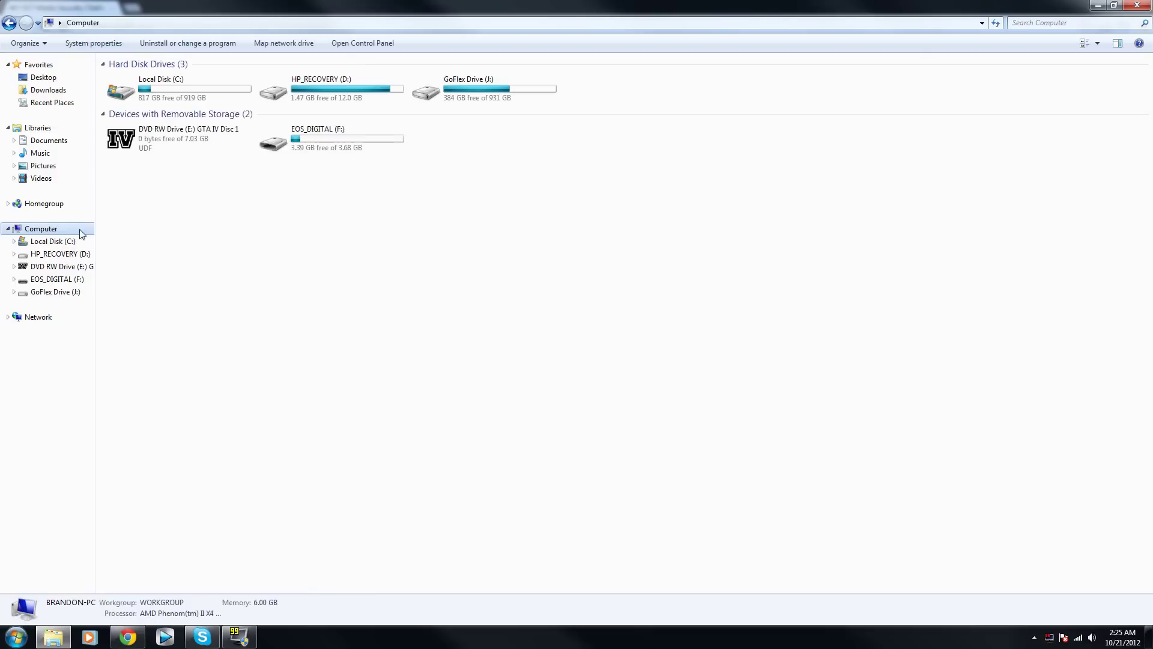
double_click(131, 91)
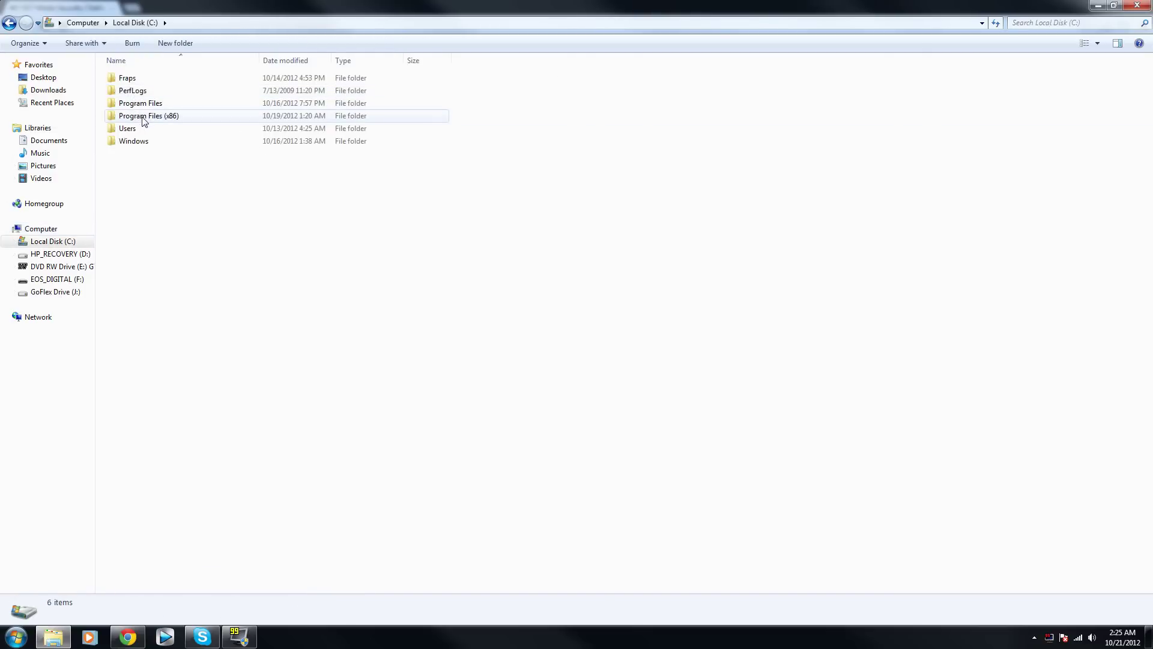
double_click(142, 117)
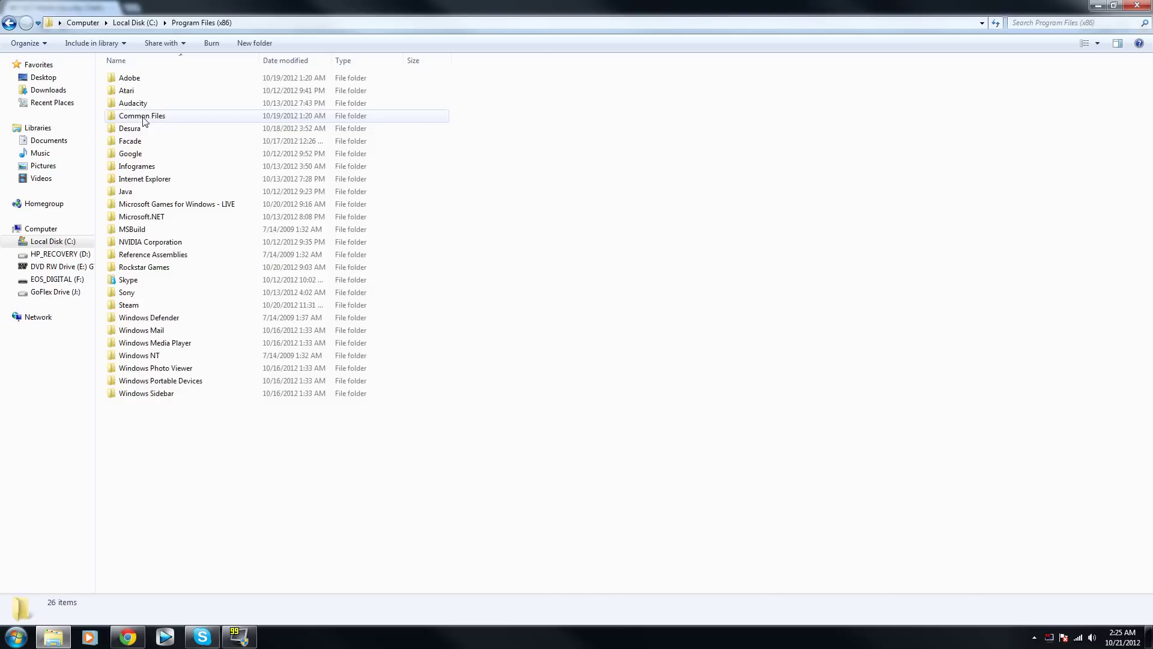
double_click(181, 267)
double_click(175, 79)
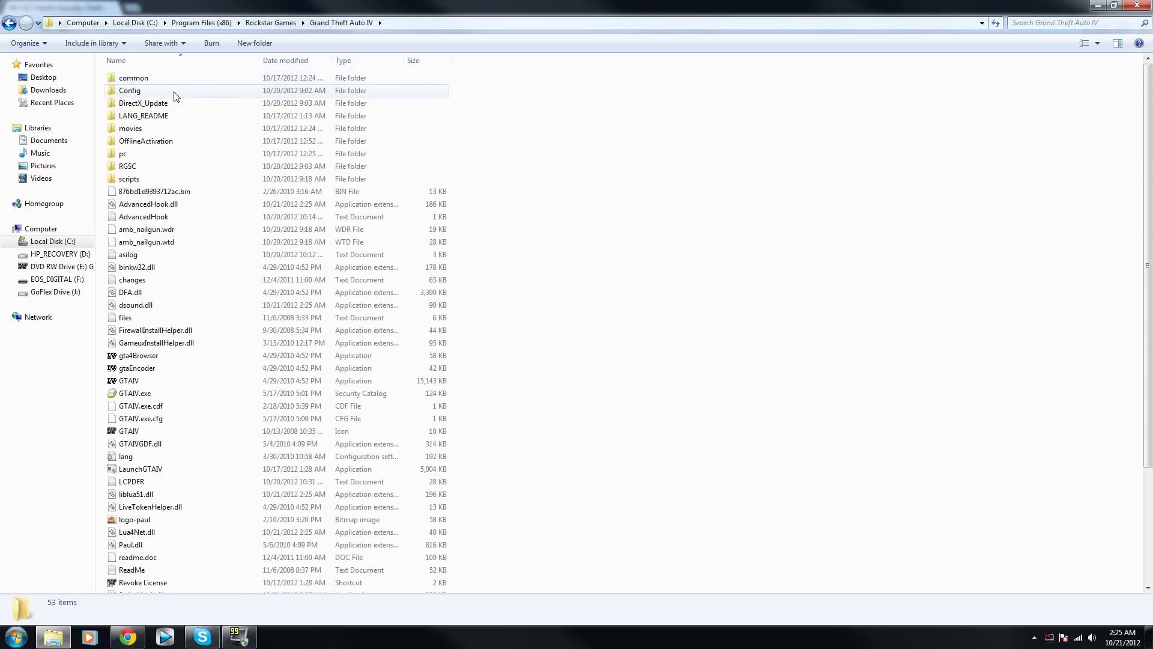
double_click(164, 178)
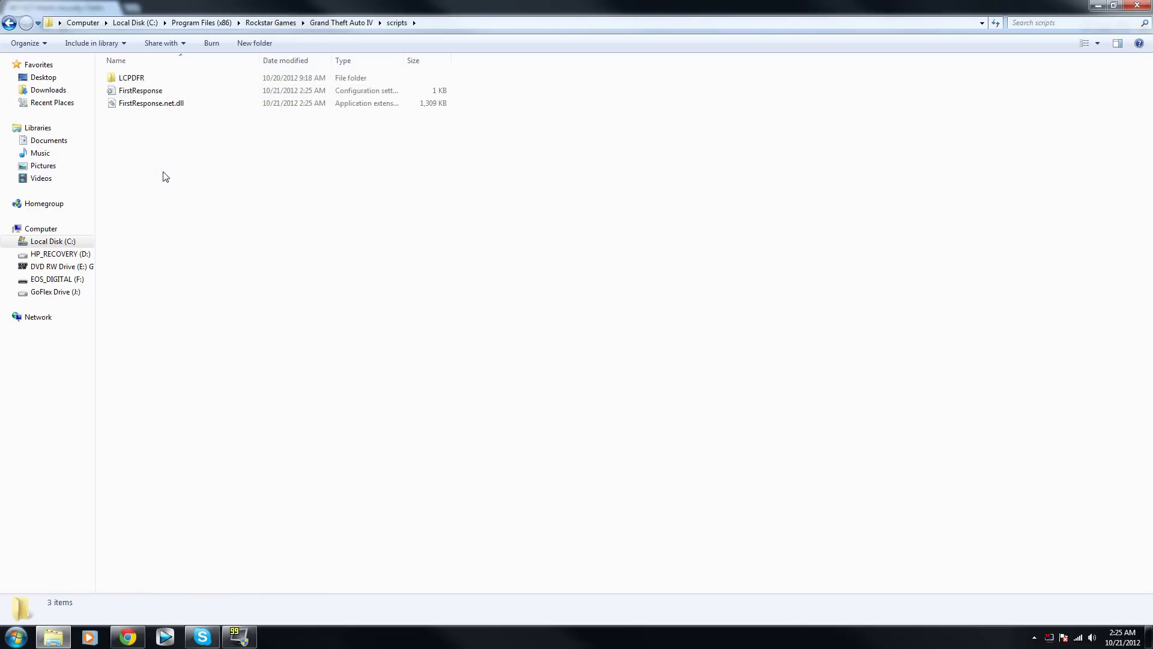
Open the FirstResponse configuration file in a maximized Notepad window, review its settings and key controls, and close it
left_click_drag(164, 172, 119, 103)
double_click(118, 92)
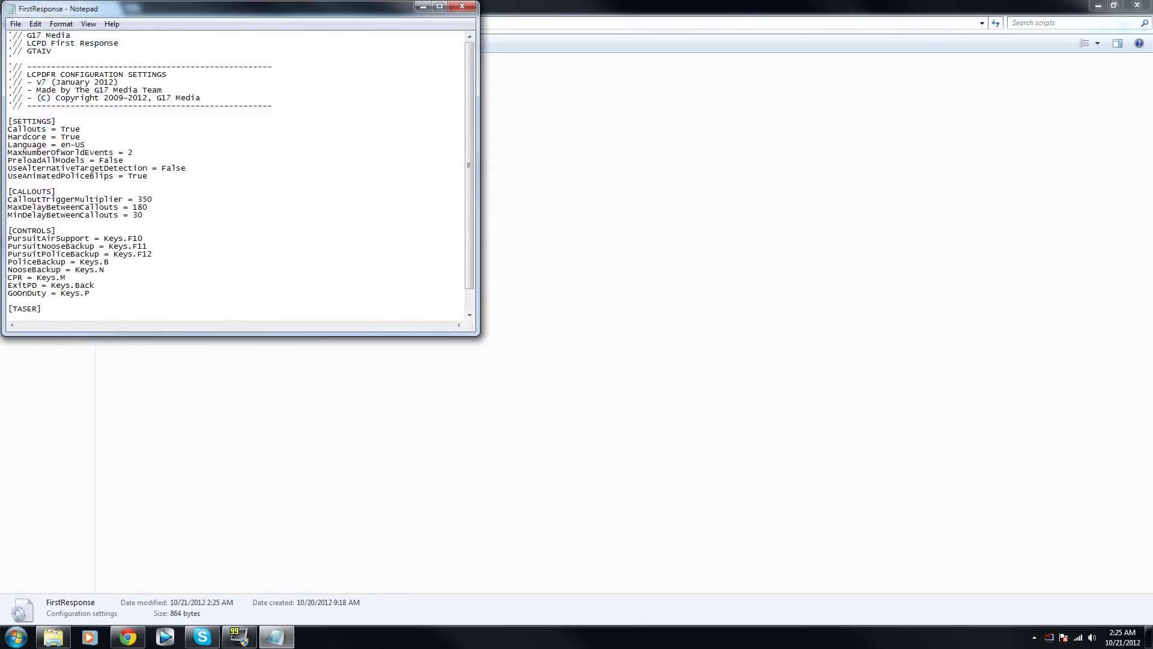
double_click(136, 13)
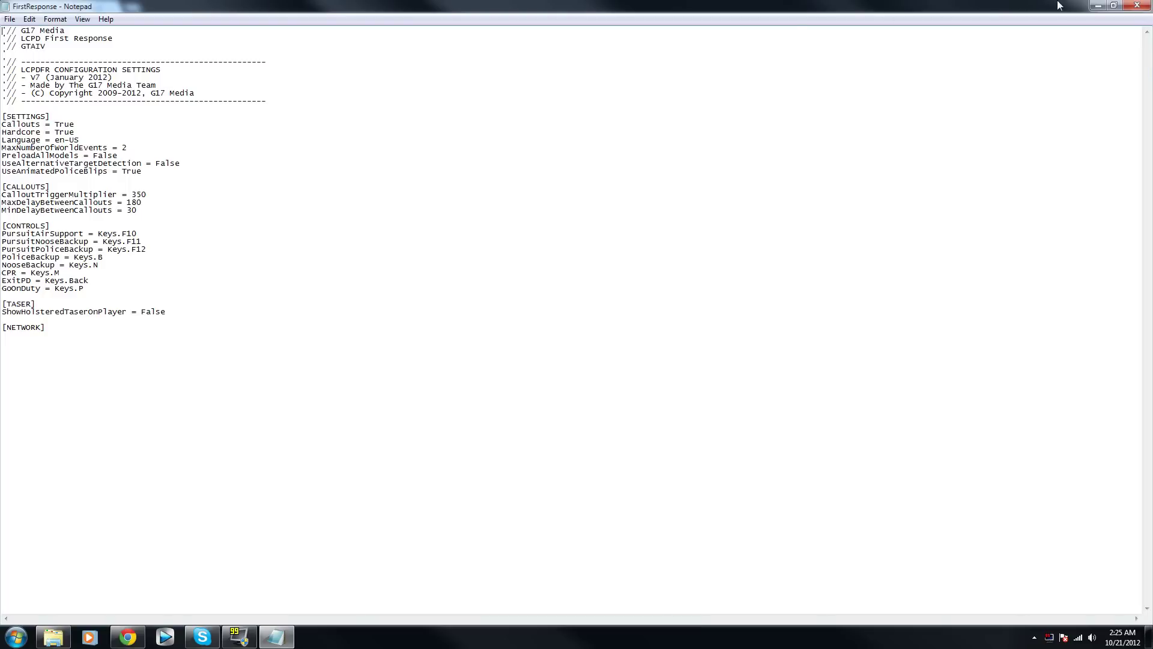
left_click(1137, 5)
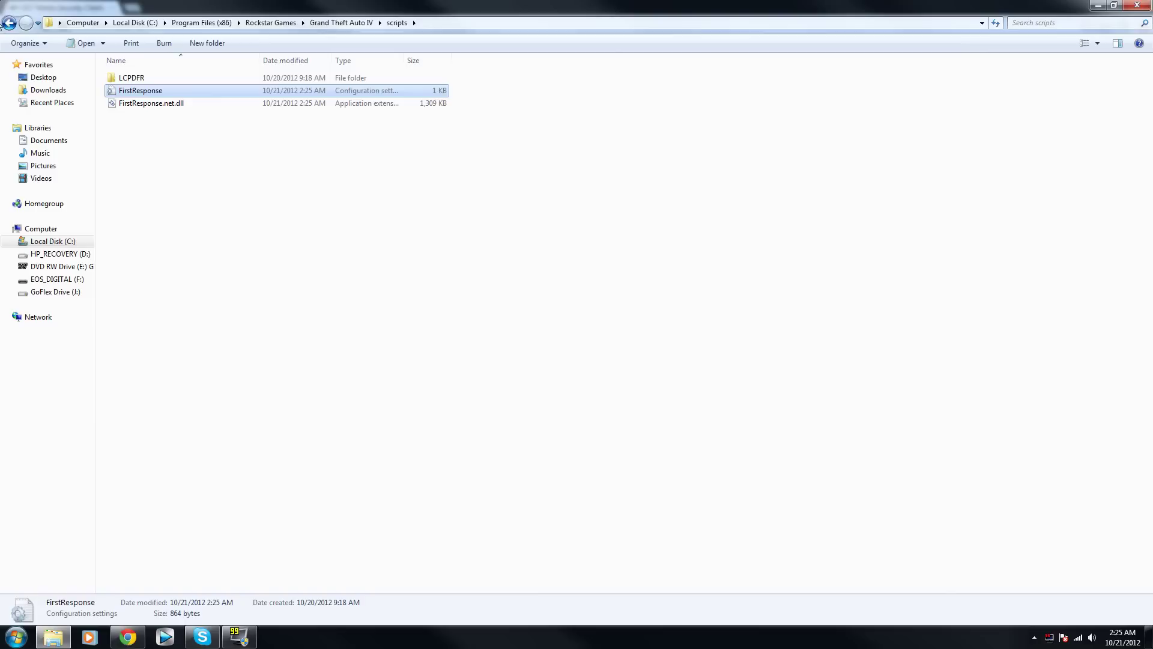
Go back to the Grand Theft Auto IV folder and look through its list of installed files
left_click(9, 23)
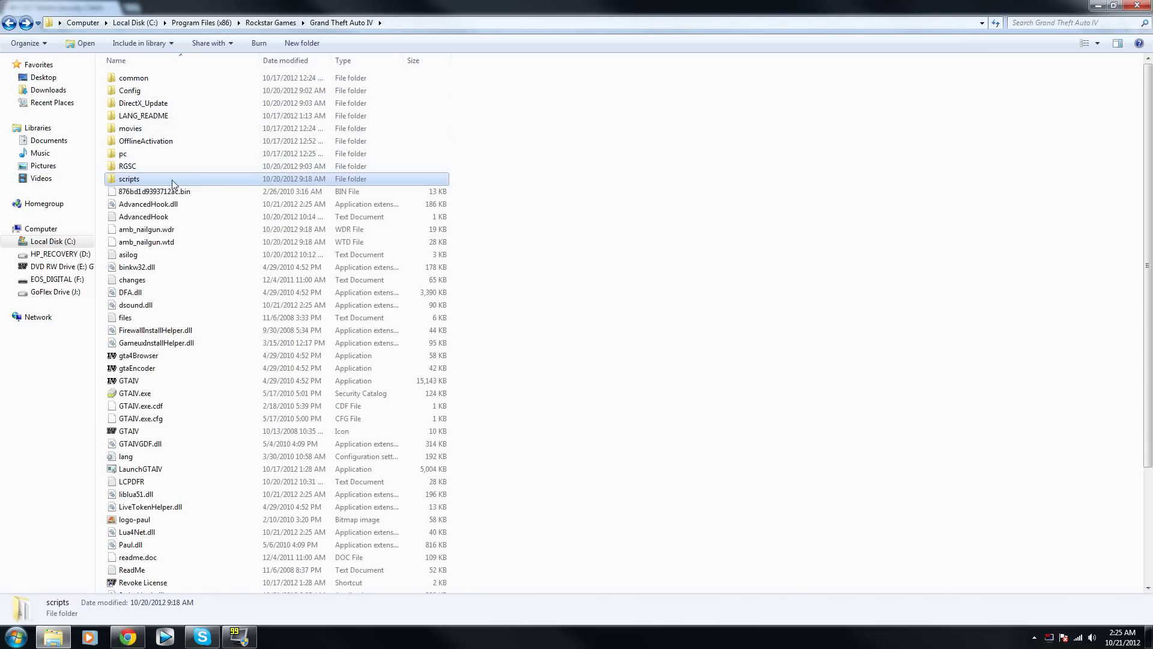
mouse_move(182, 188)
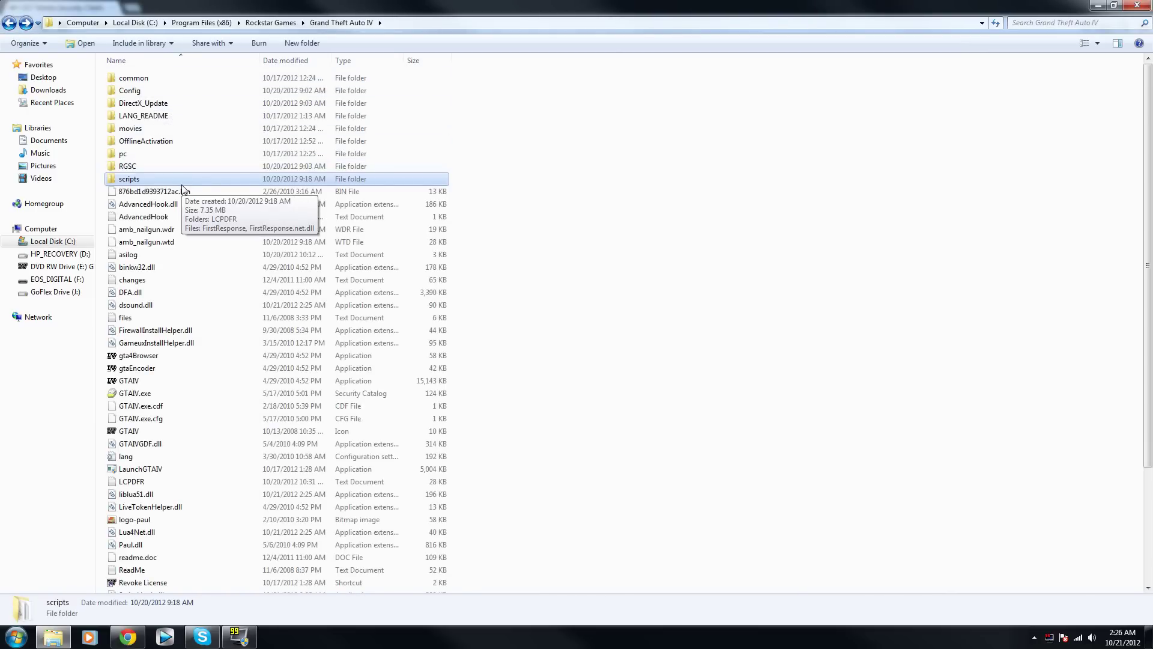
scroll(215, 205, "down", 4)
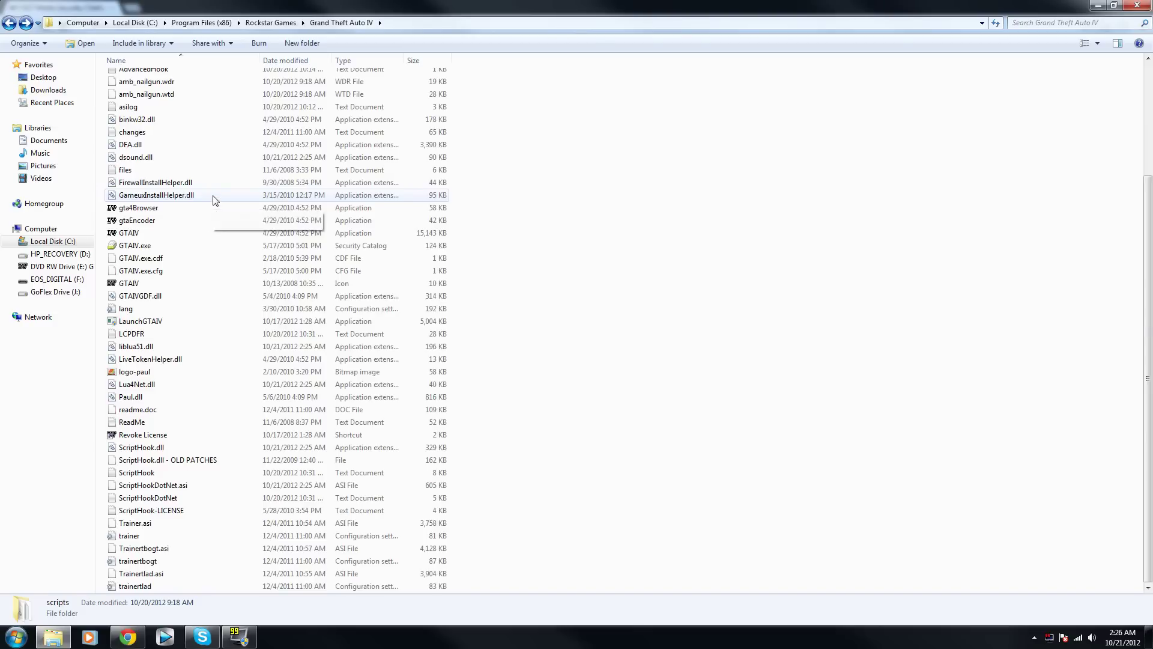
scroll(215, 201, "up", 4)
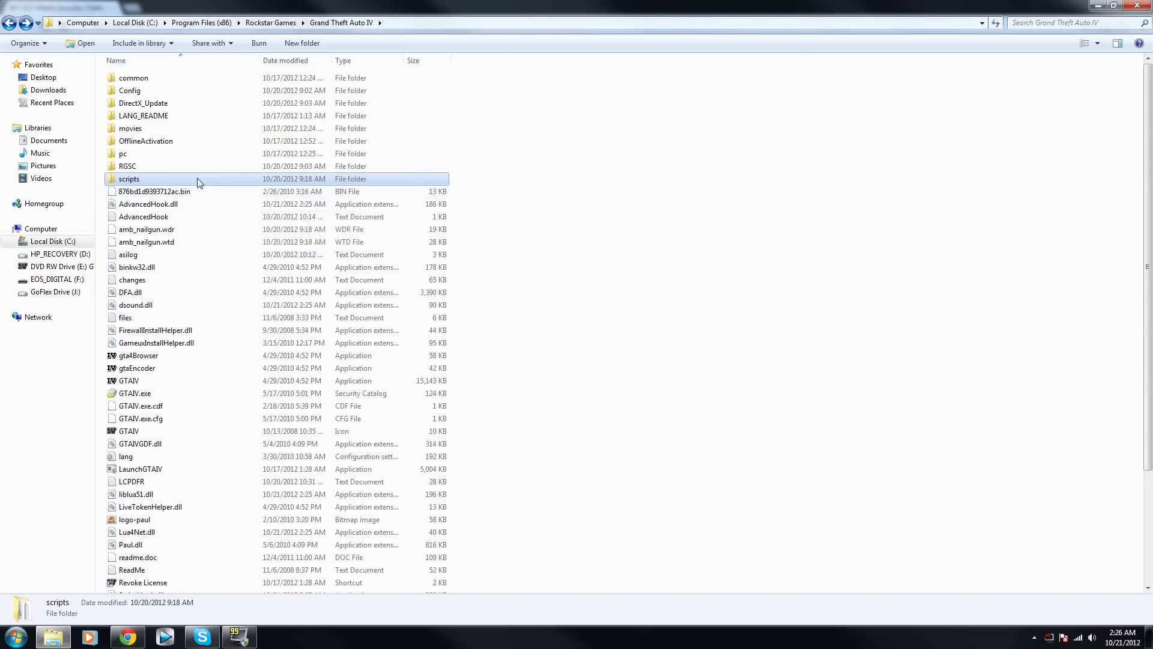